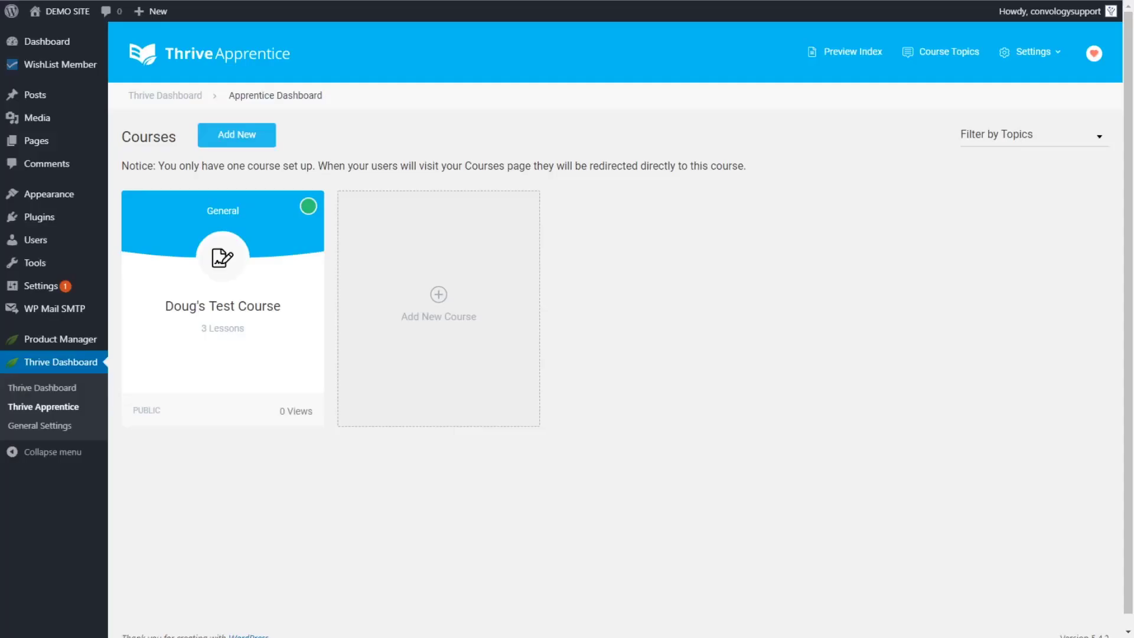
# - Open the test course and look at the lessons inside Module 1 - Learning Stuff
pyautogui.click(260, 352)
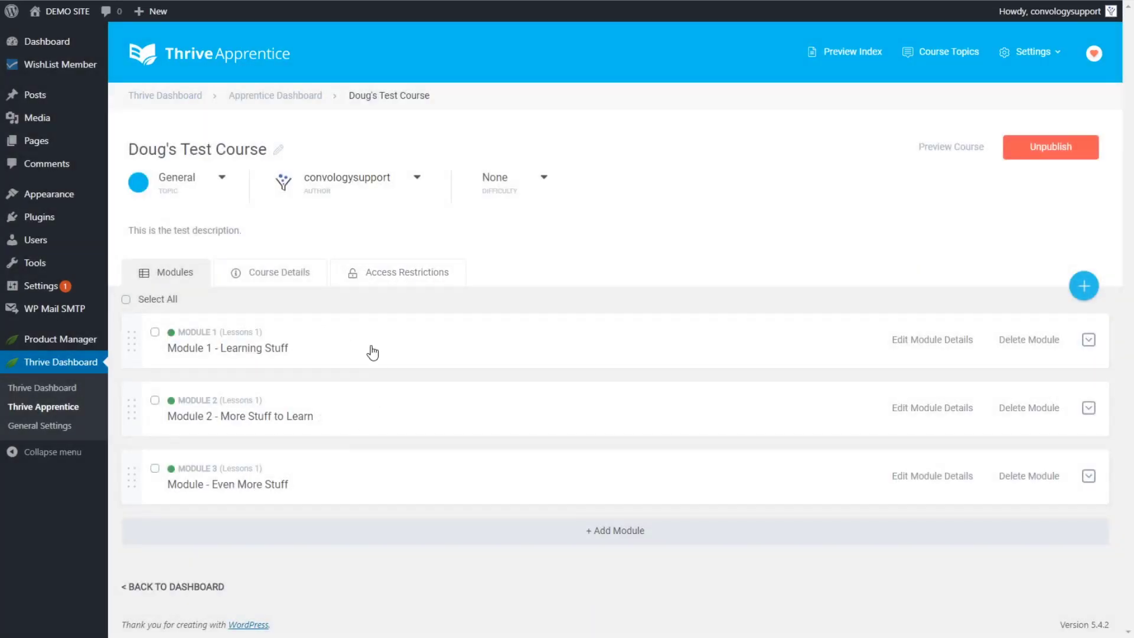
pyautogui.click(400, 350)
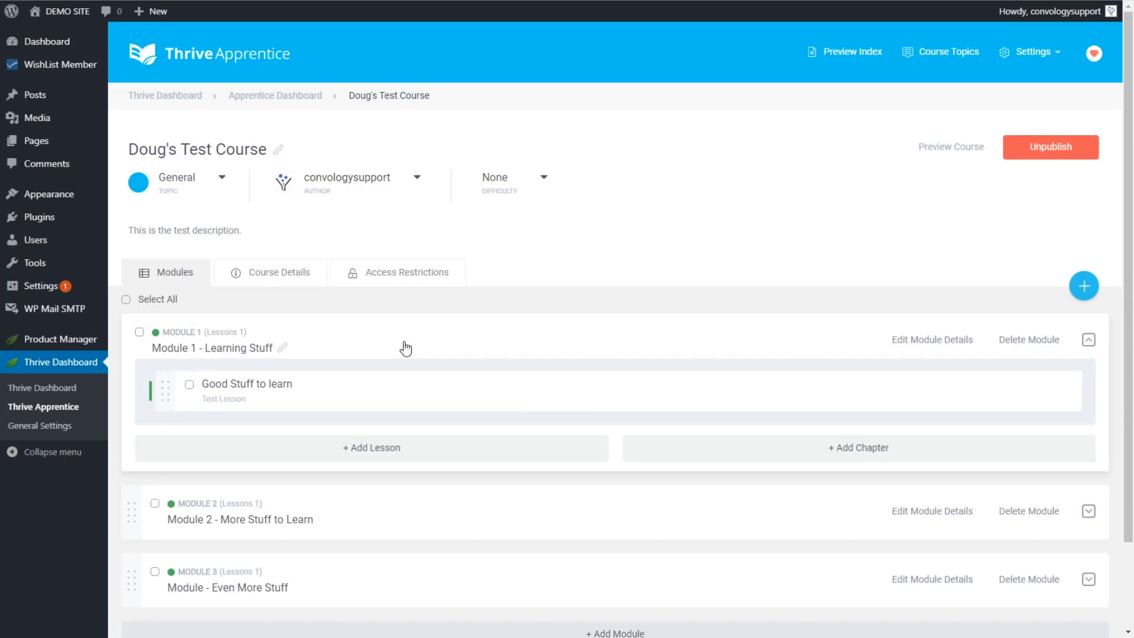
pyautogui.click(406, 347)
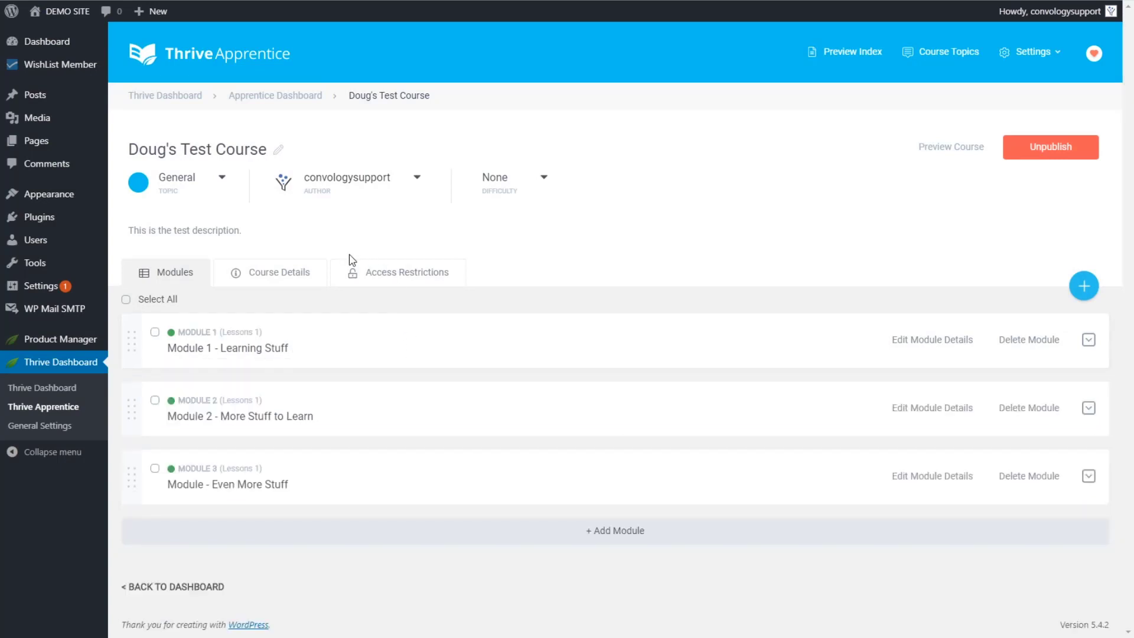
# - Switch to WishList Member and enable content protection for Thrive Apprentice modules
pyautogui.click(62, 66)
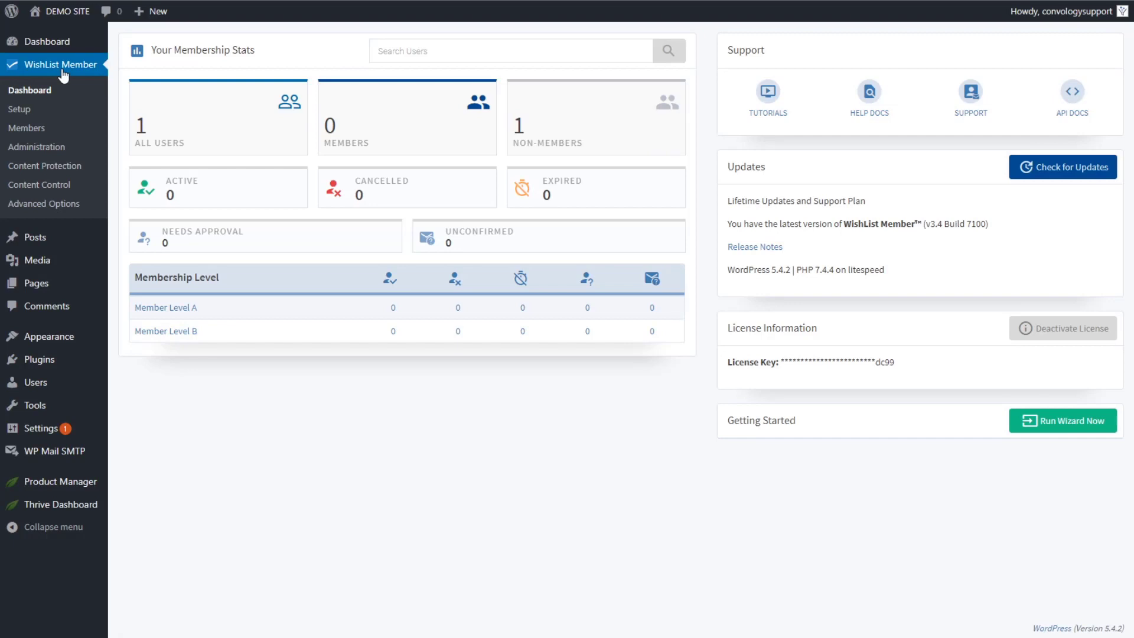
pyautogui.click(58, 172)
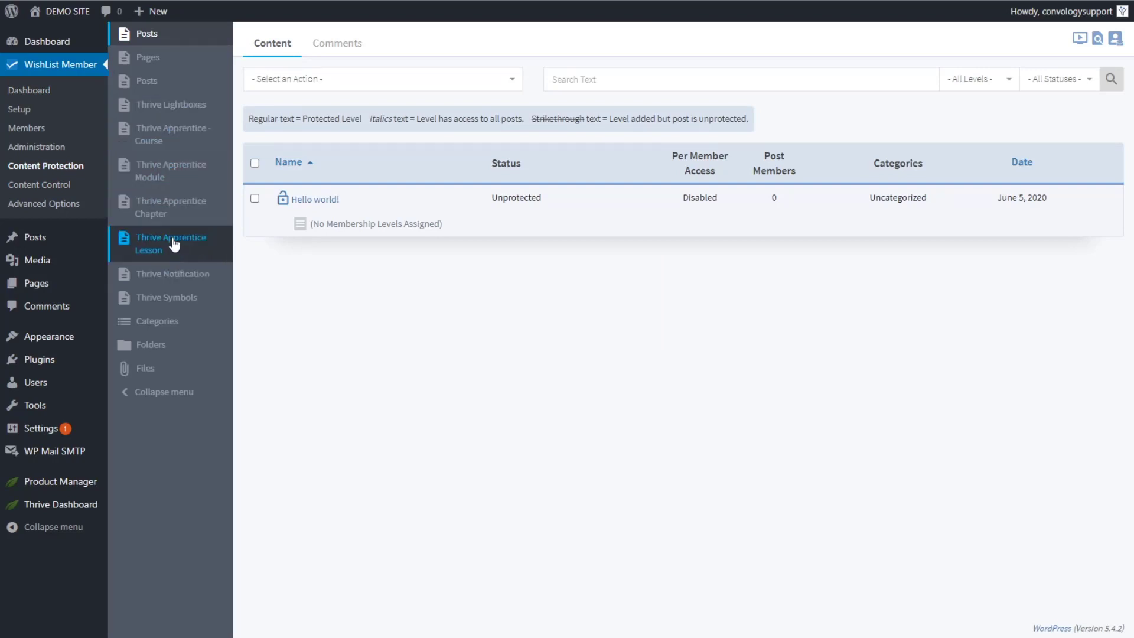
pyautogui.click(163, 179)
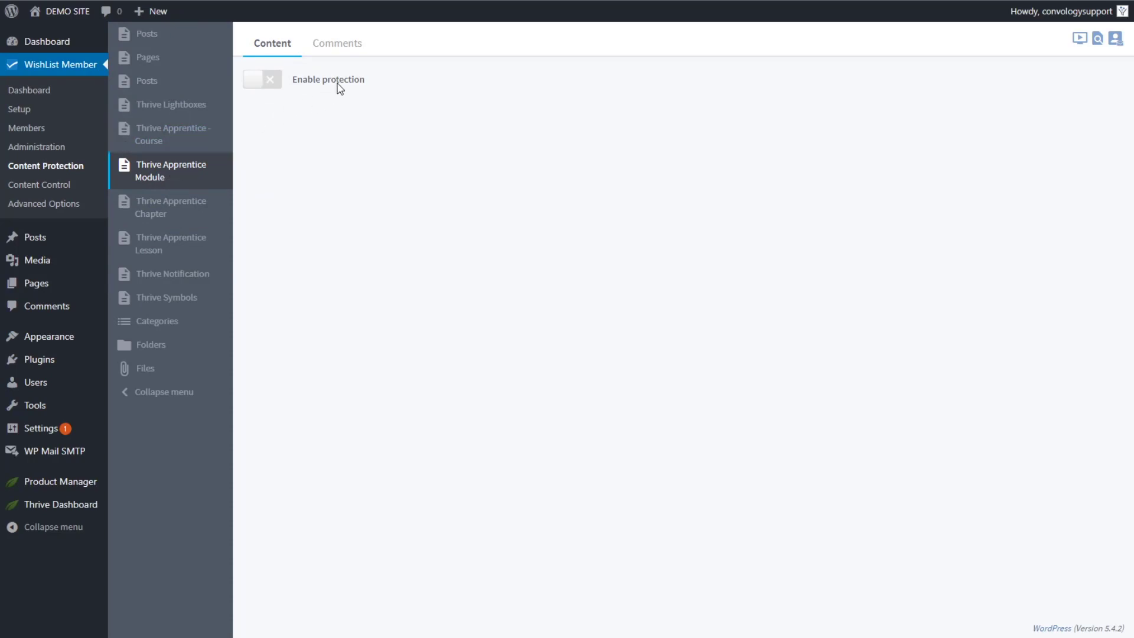
pyautogui.click(262, 85)
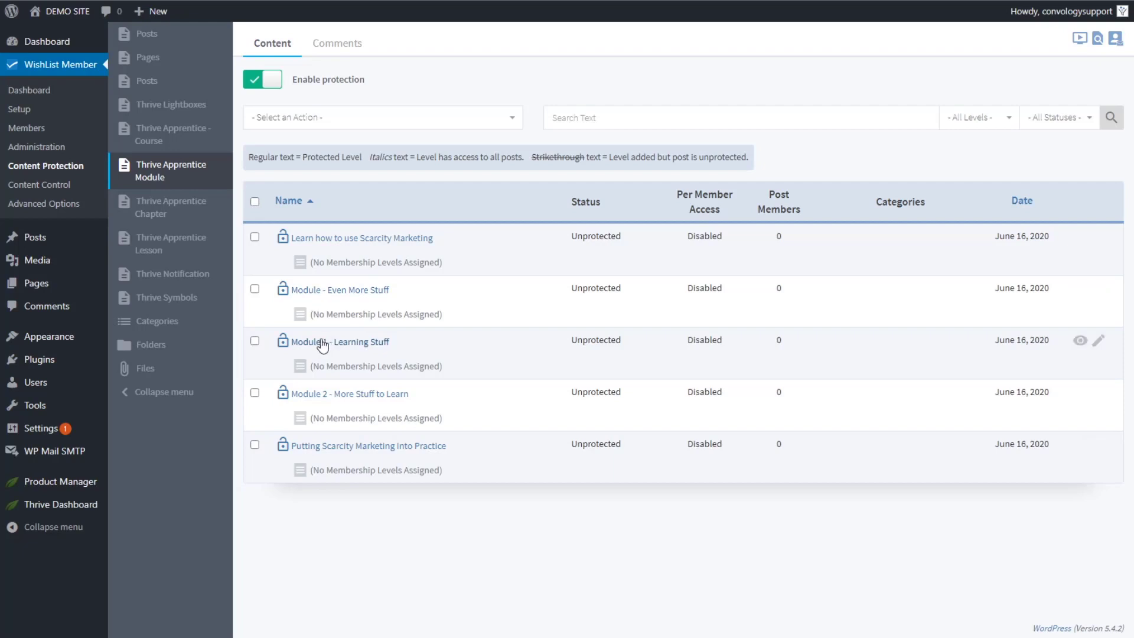
# - Set a drip content schedule for Module 1 - Learning Stuff, showing it to Member Level A after 0 days, and protect the module
pyautogui.click(58, 190)
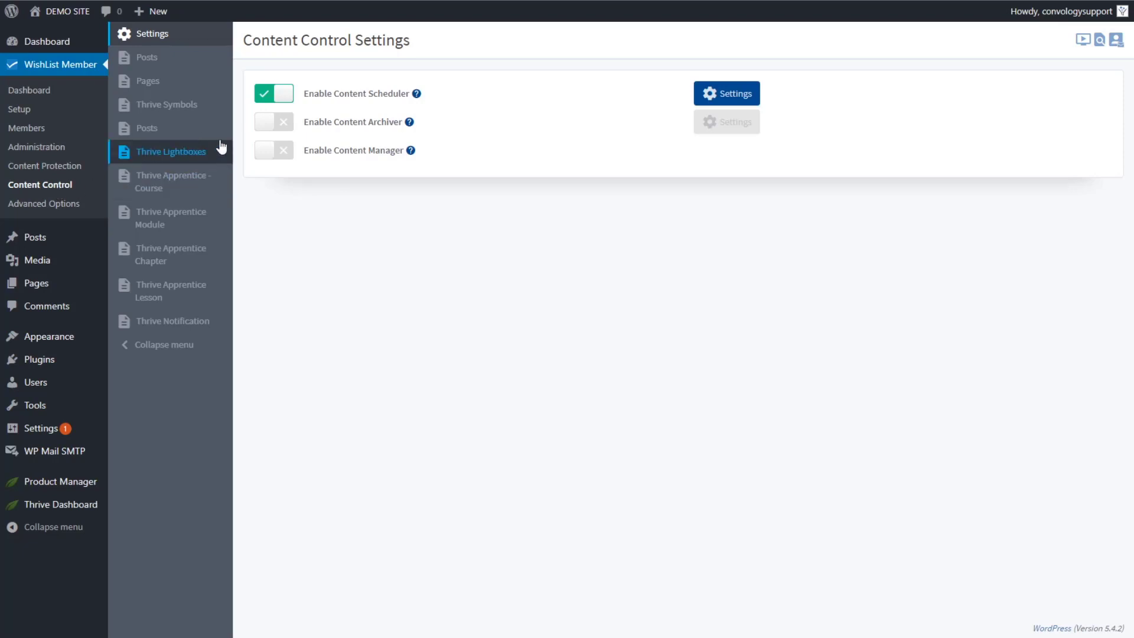
pyautogui.click(166, 219)
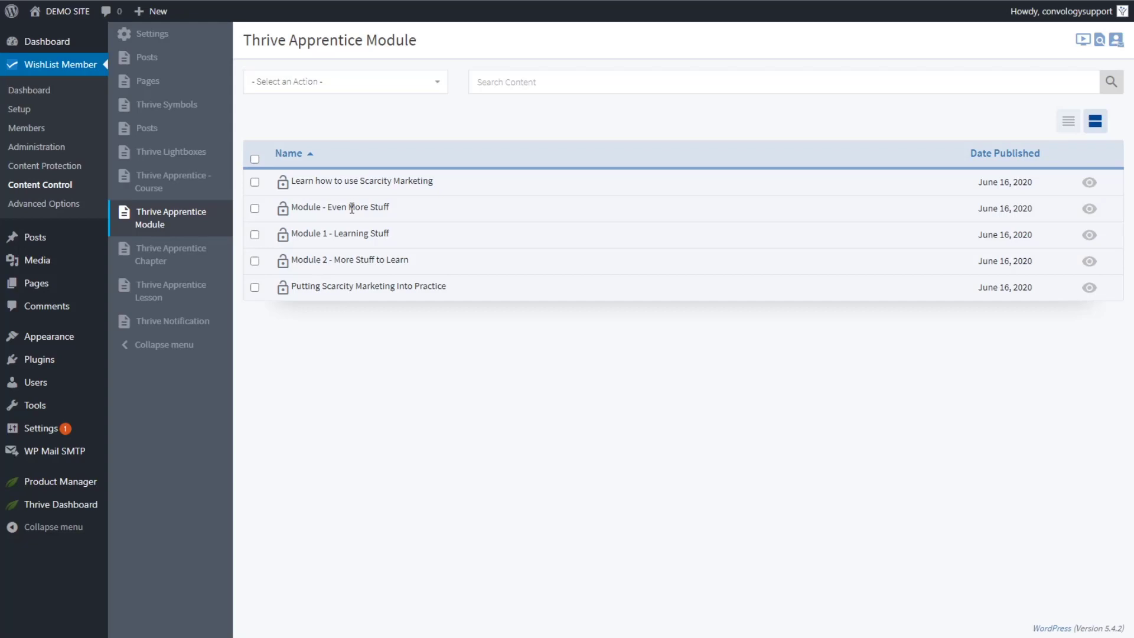
pyautogui.click(254, 209)
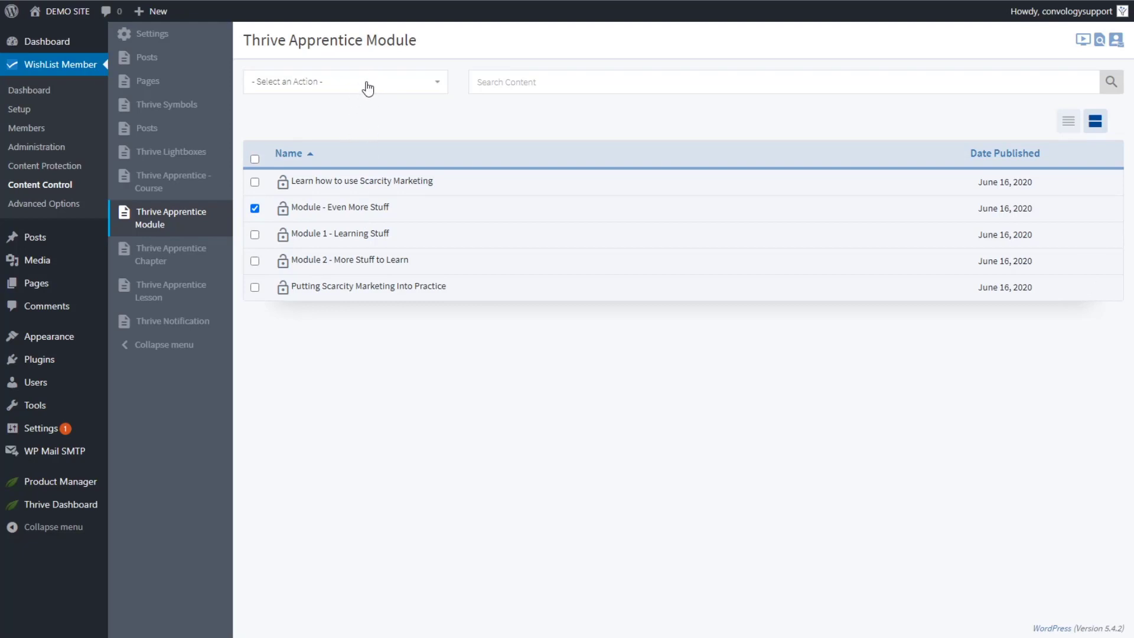
pyautogui.click(254, 208)
pyautogui.click(255, 234)
pyautogui.click(333, 86)
pyautogui.click(289, 177)
pyautogui.click(497, 115)
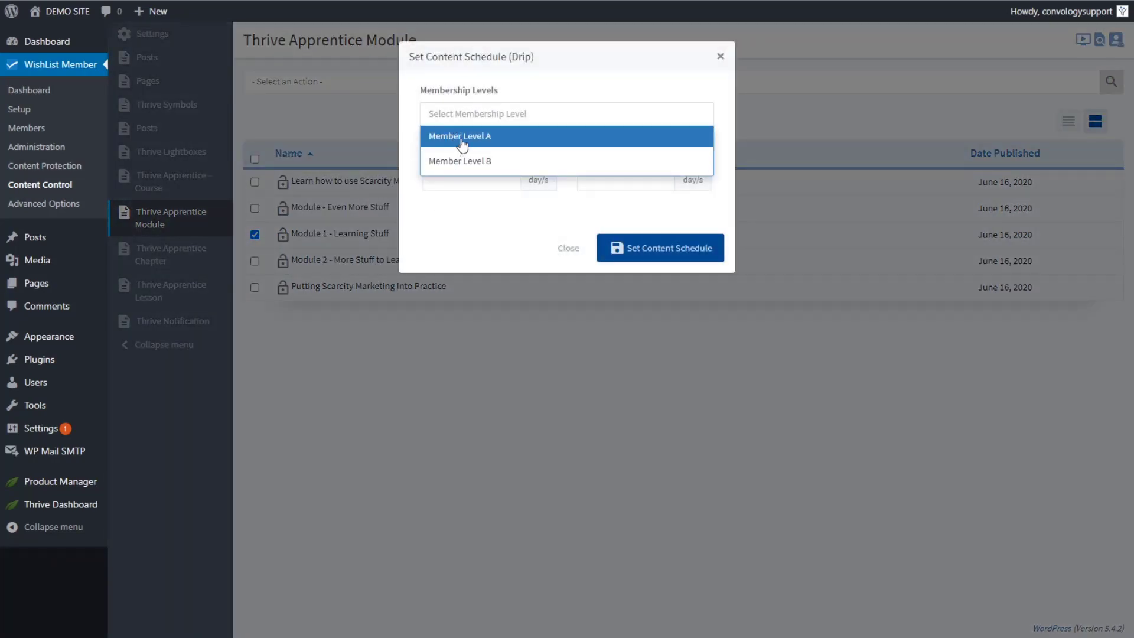
pyautogui.click(458, 150)
pyautogui.click(455, 180)
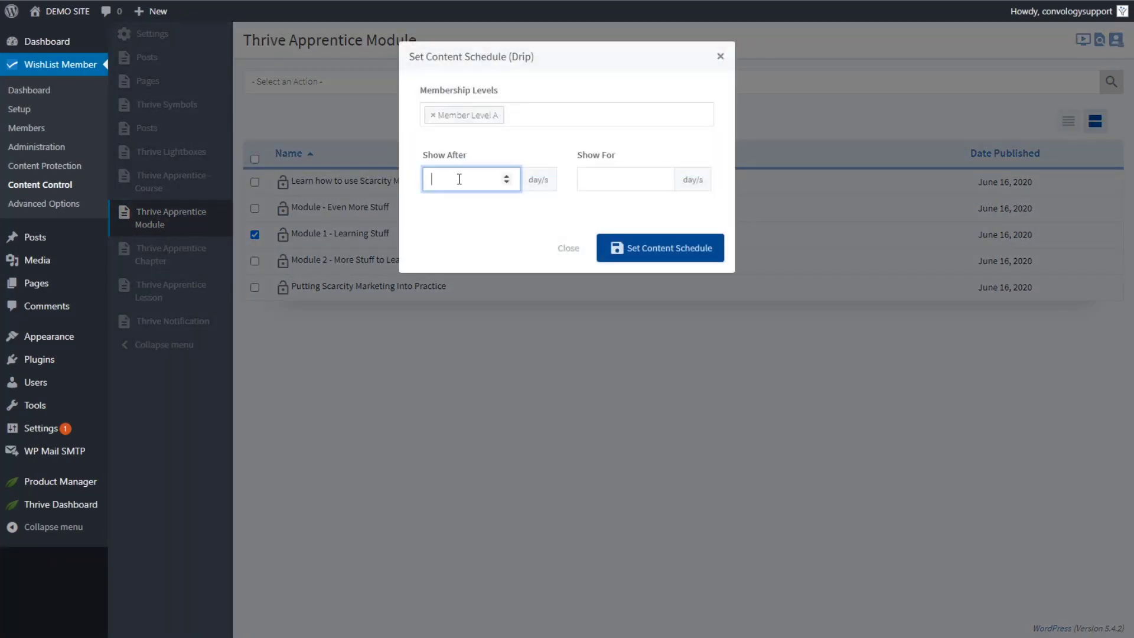
pyautogui.write('0')
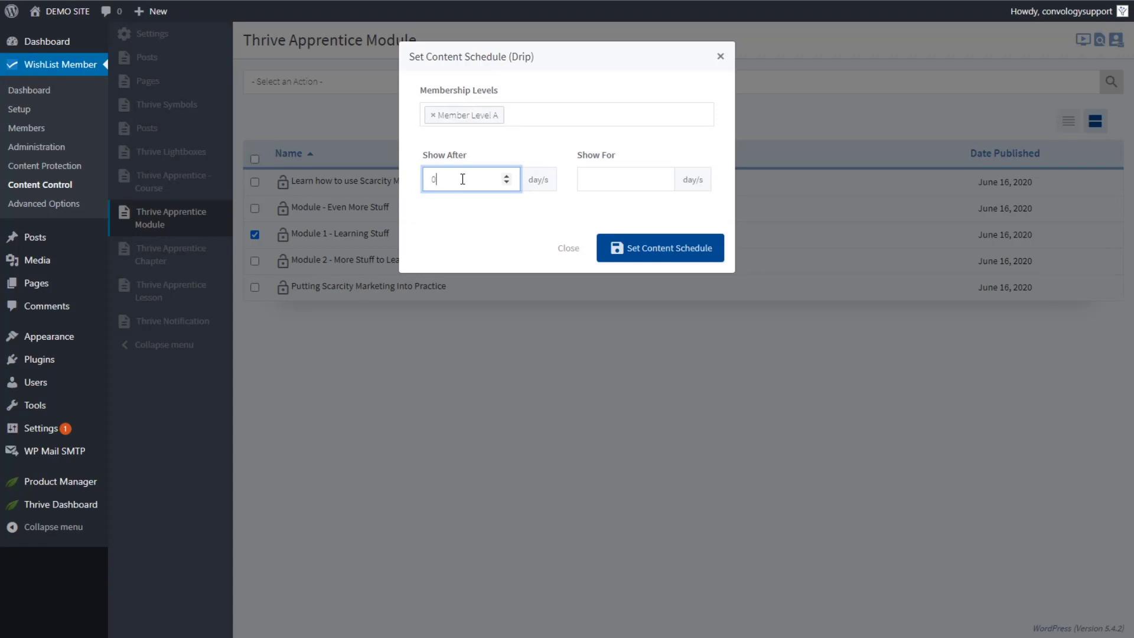
pyautogui.click(619, 254)
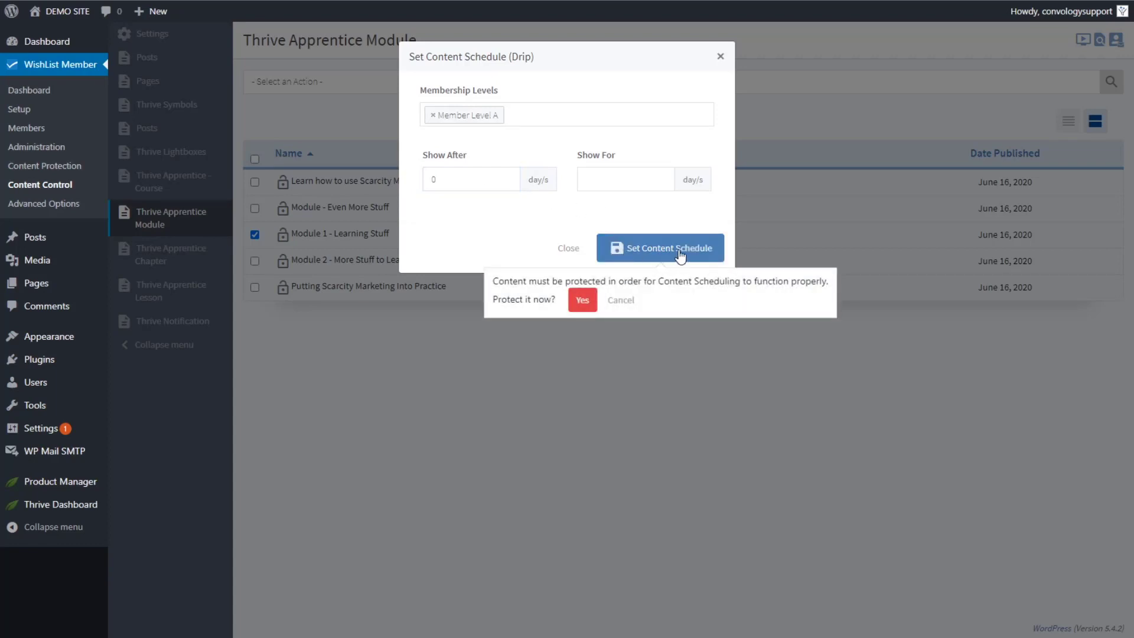
pyautogui.click(580, 294)
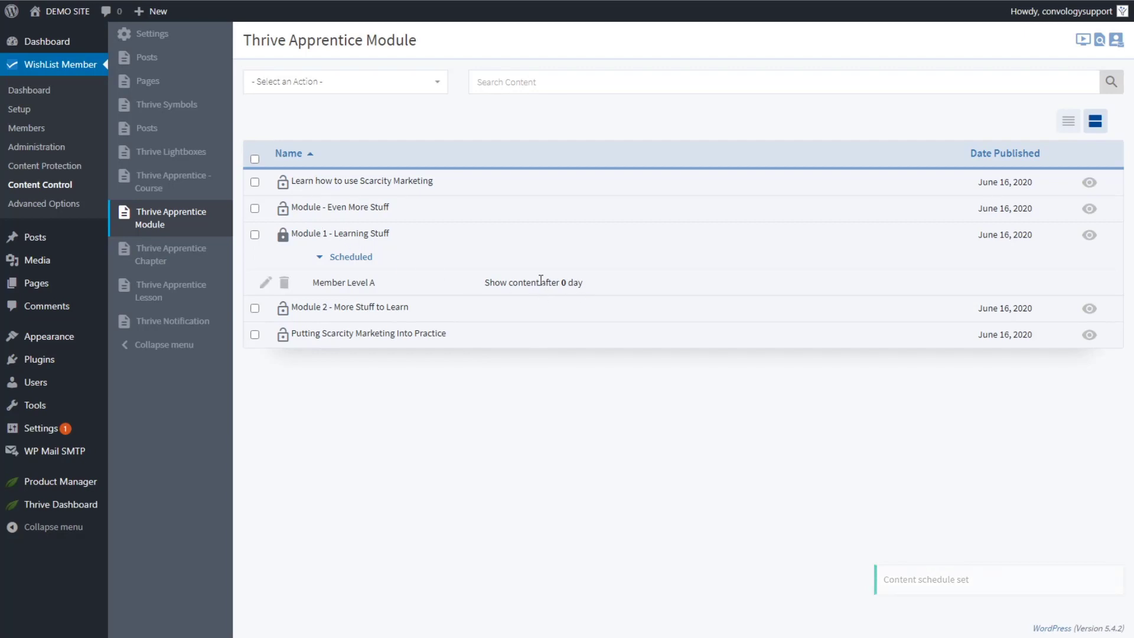
# - Schedule Module 2 - More Stuff to Learn to show for Member Level A after 2 days, and protect the module
pyautogui.click(256, 308)
pyautogui.click(324, 86)
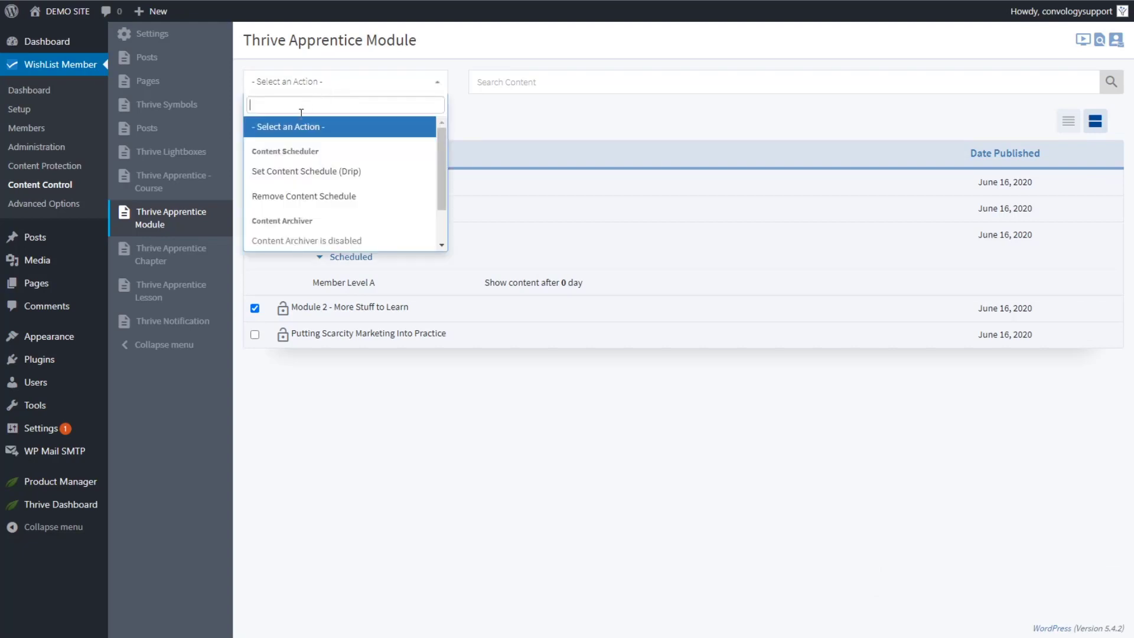
pyautogui.click(305, 172)
pyautogui.click(509, 113)
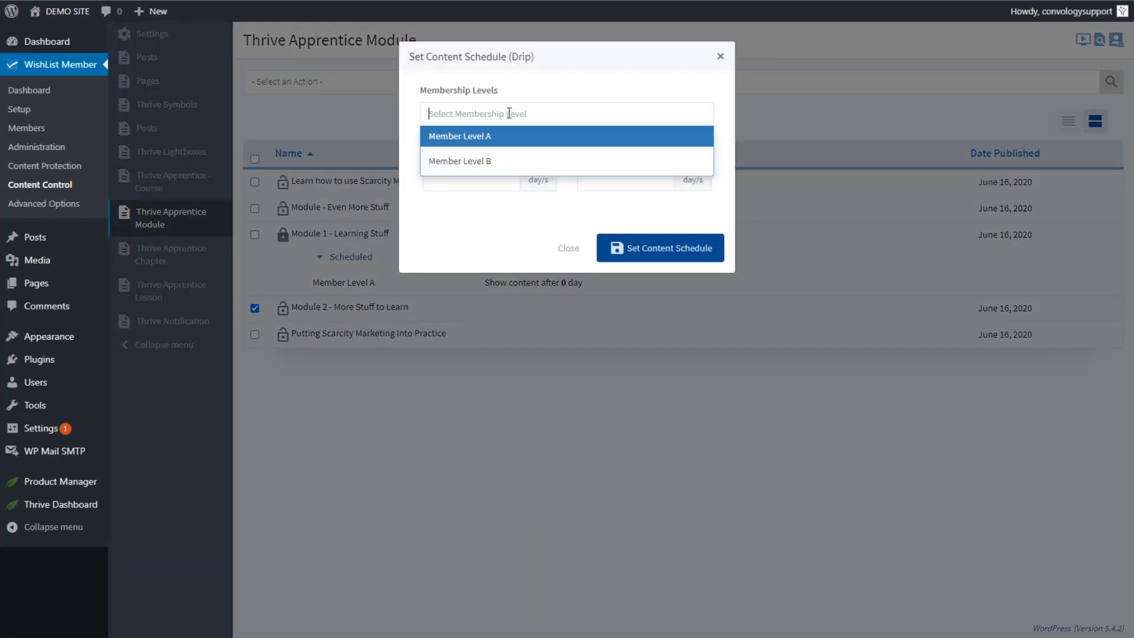
pyautogui.click(472, 139)
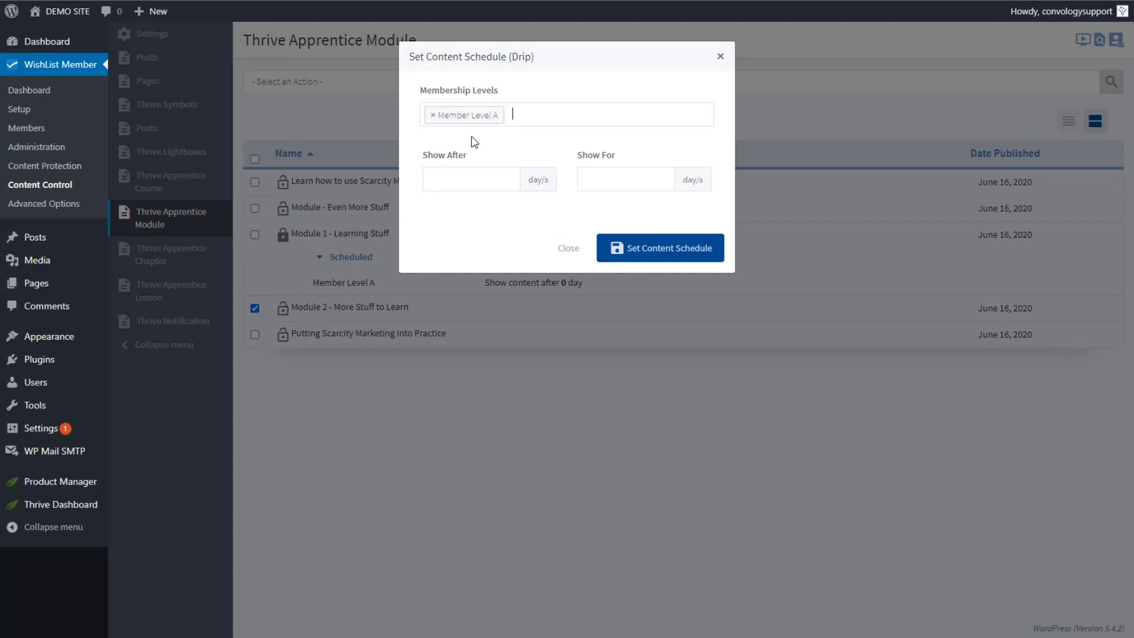
pyautogui.click(459, 186)
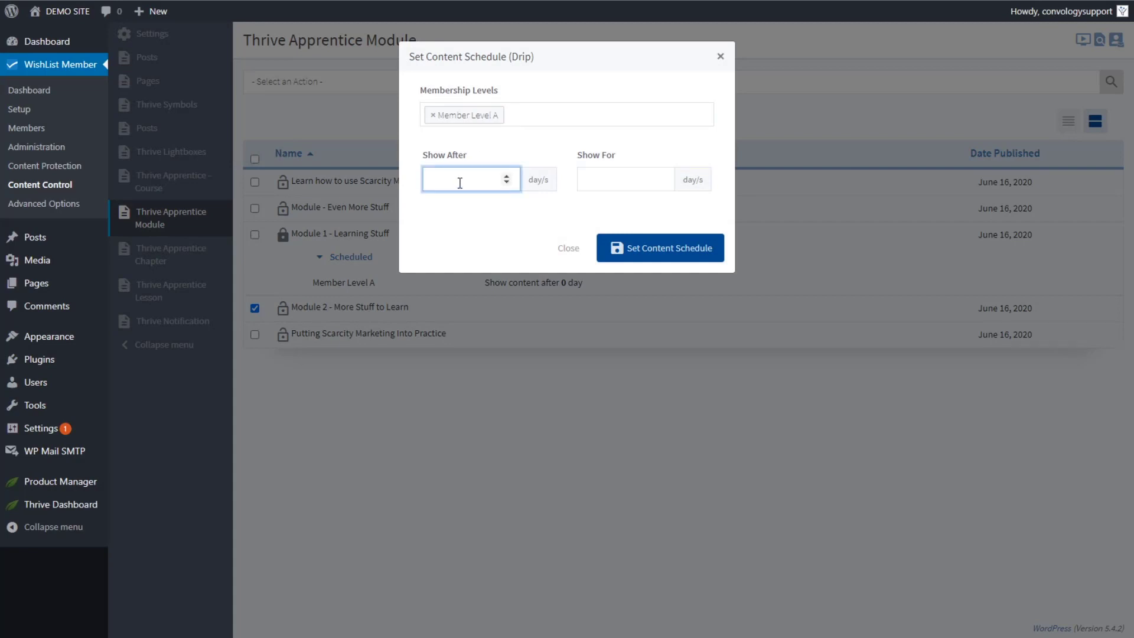
pyautogui.write('2')
pyautogui.click(661, 251)
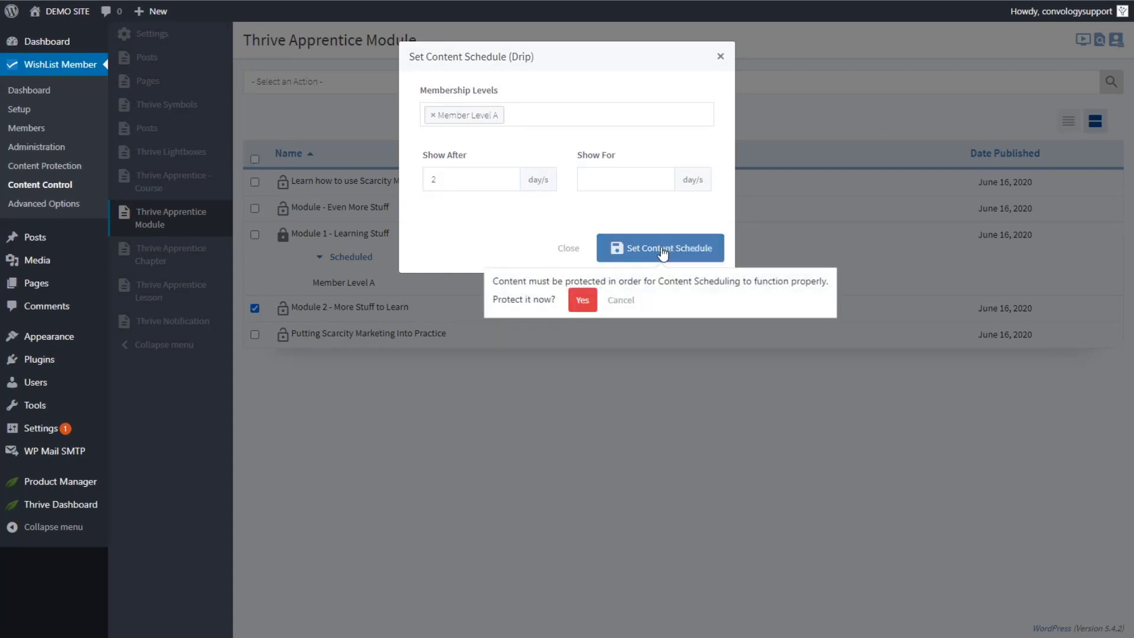
pyautogui.click(574, 303)
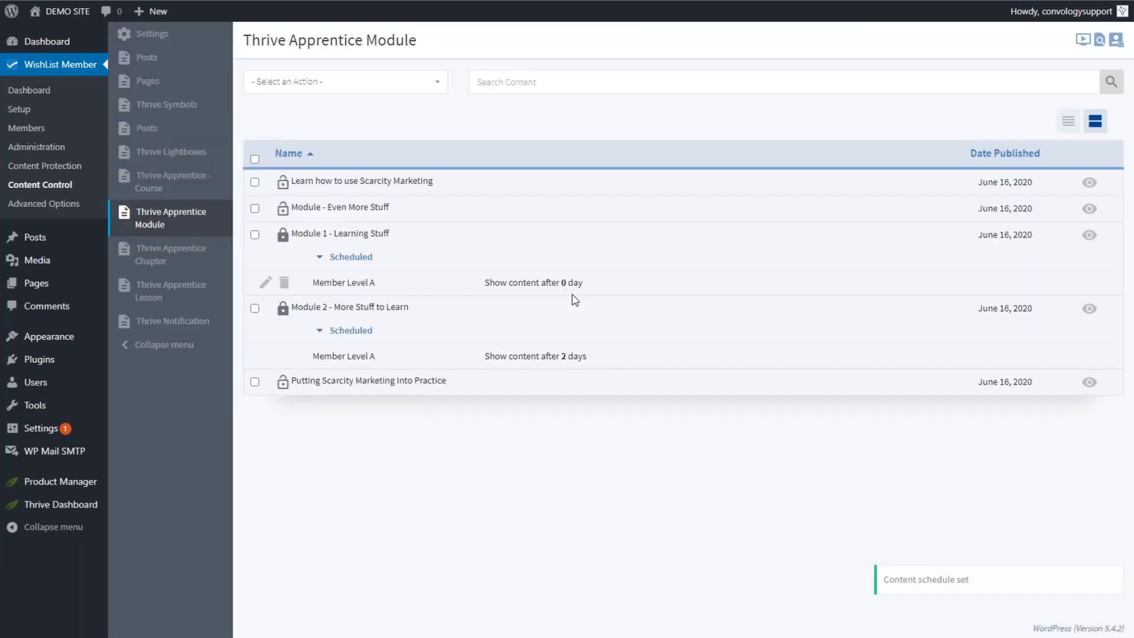
# - Schedule Module - Even More Stuff to show for Member Level A after 4 days, and protect the module
pyautogui.click(254, 208)
pyautogui.click(325, 84)
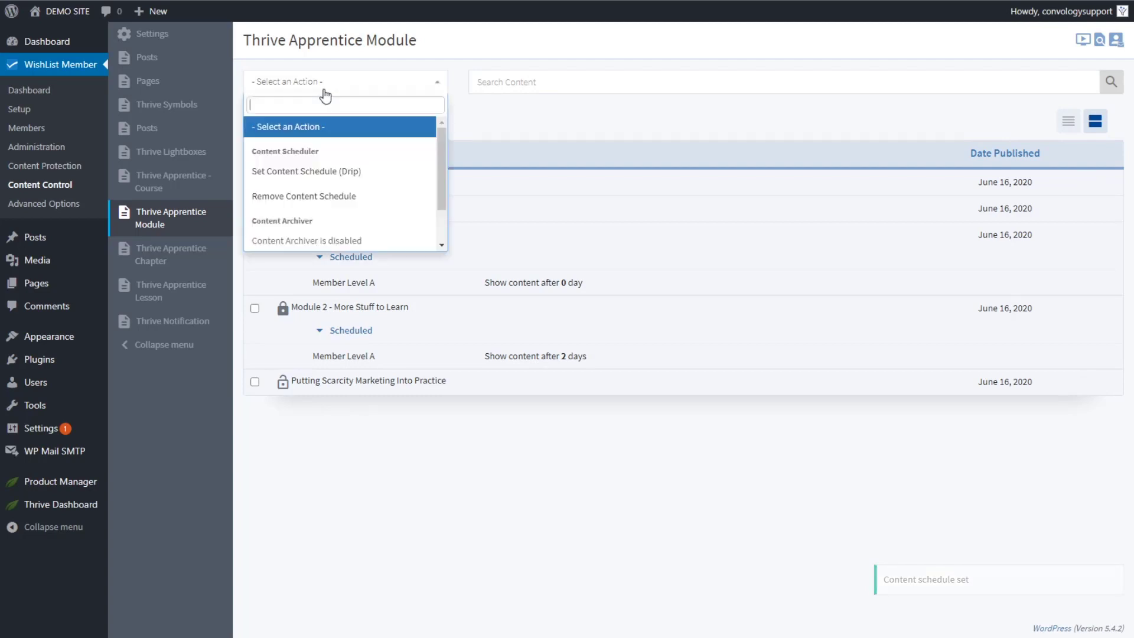
pyautogui.click(305, 171)
pyautogui.click(474, 178)
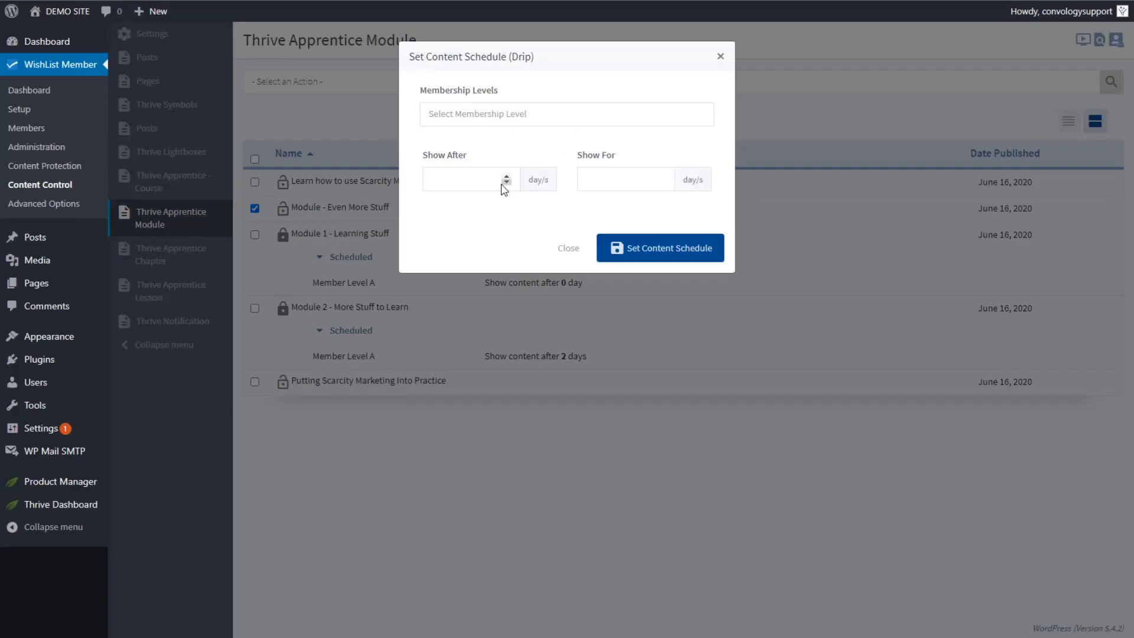
pyautogui.click(499, 185)
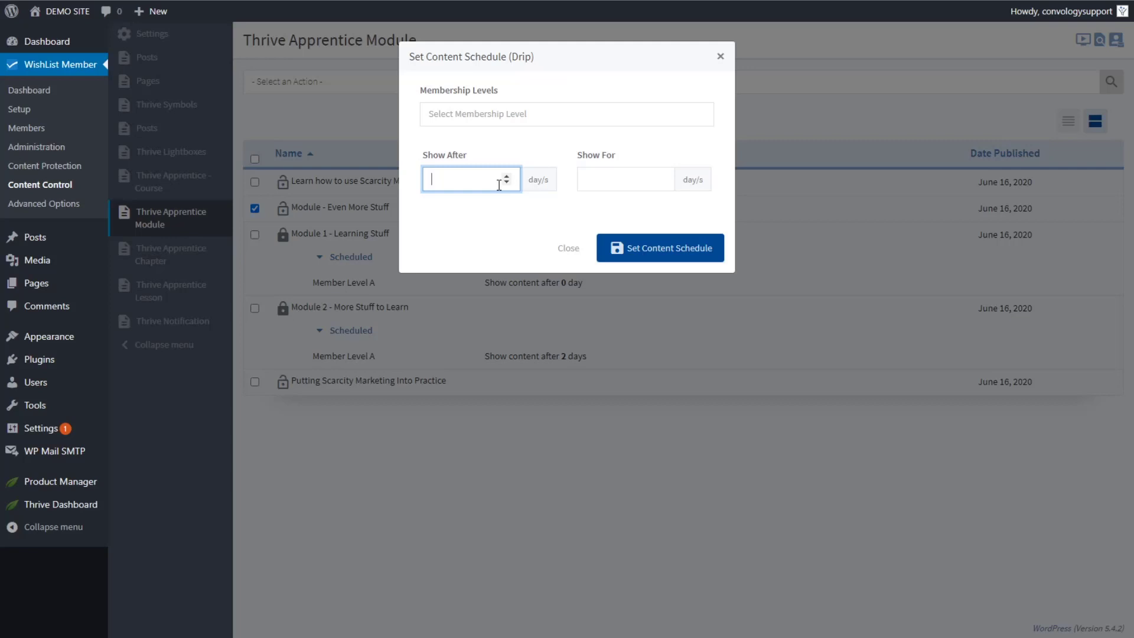
pyautogui.write('4')
pyautogui.click(494, 118)
pyautogui.click(471, 136)
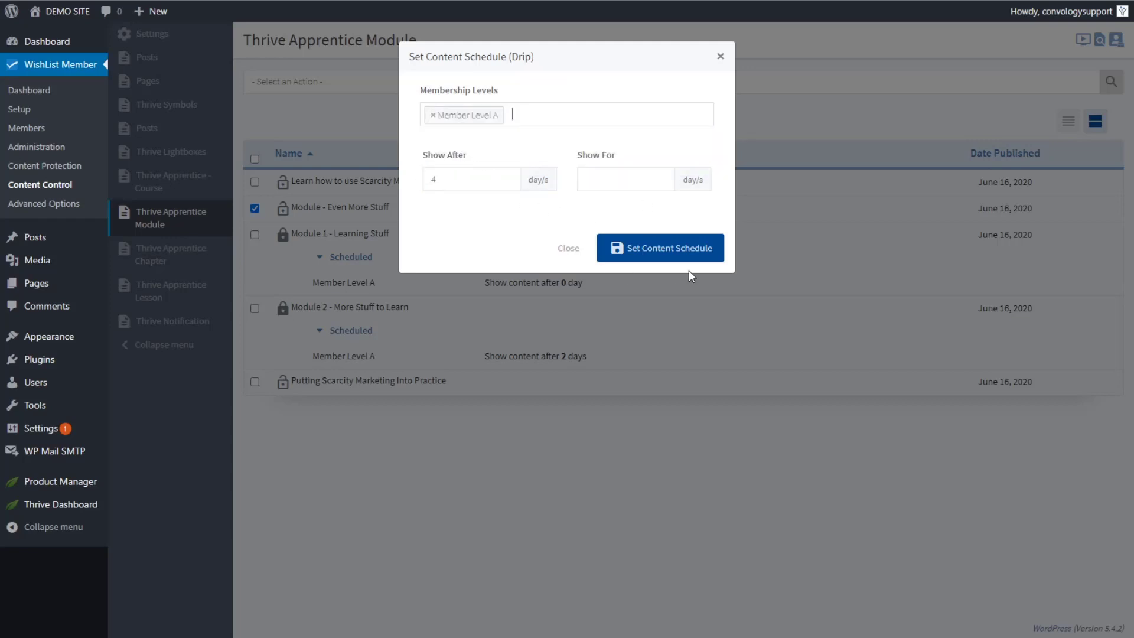
pyautogui.click(645, 252)
pyautogui.click(582, 301)
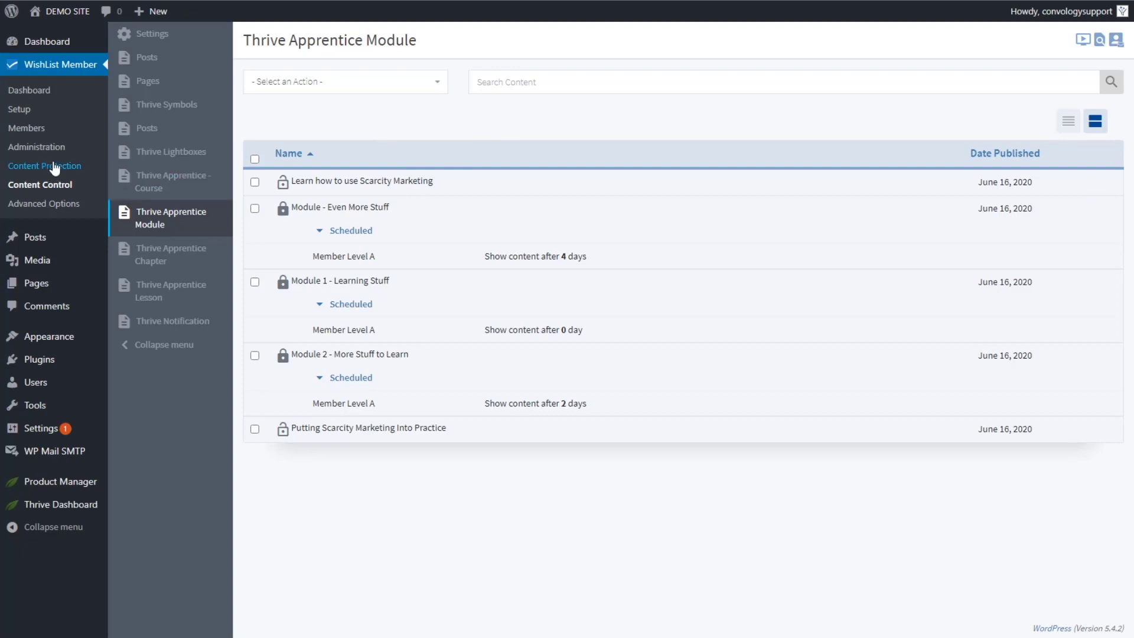
# - Examine the triggers and the actions for "Added to this Level" offered when adding a level action to Member Level A
pyautogui.click(24, 110)
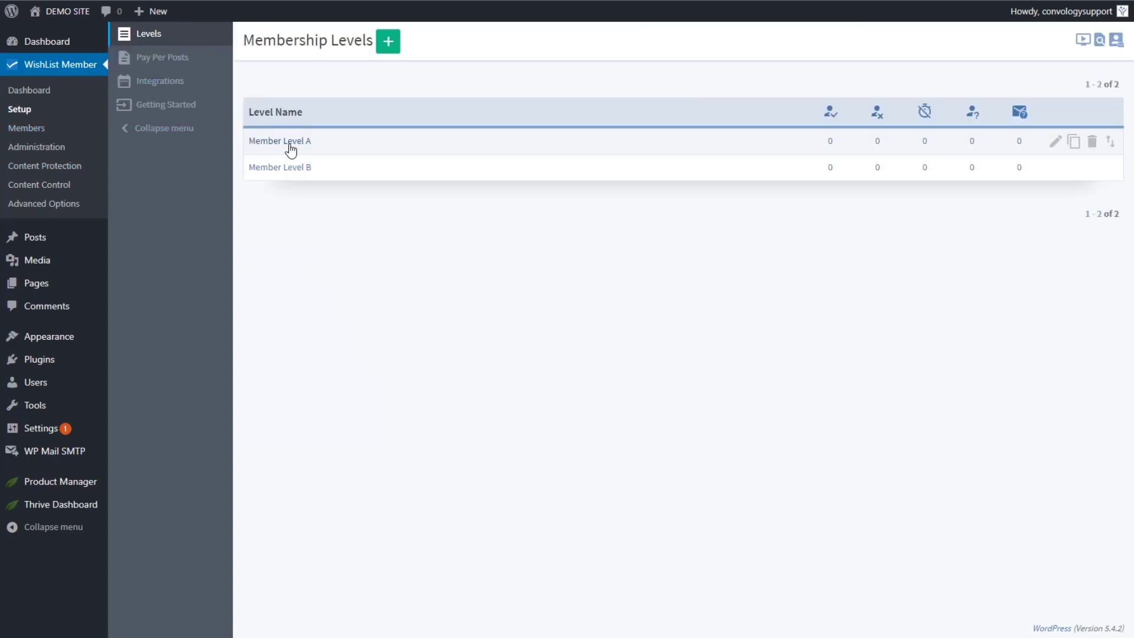
pyautogui.click(293, 145)
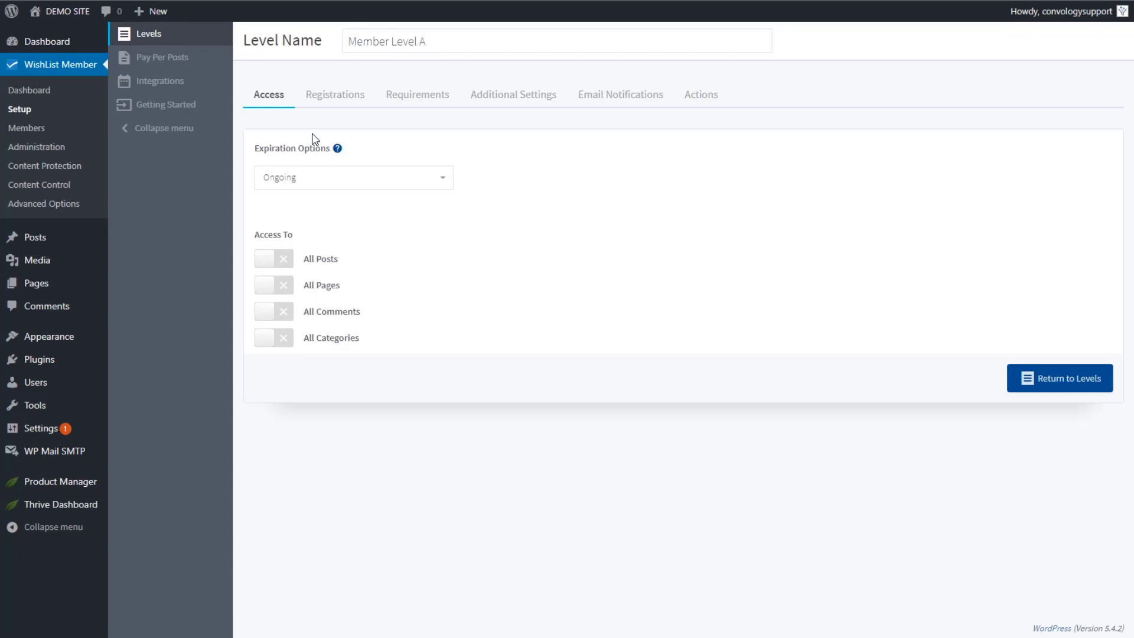
pyautogui.click(708, 104)
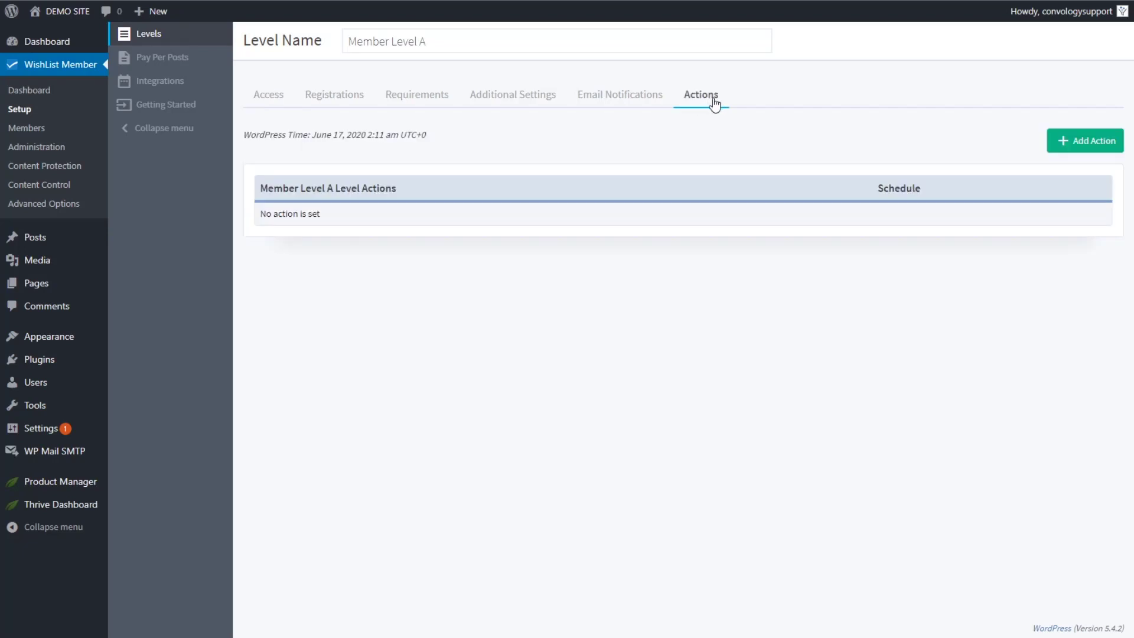
pyautogui.click(1082, 145)
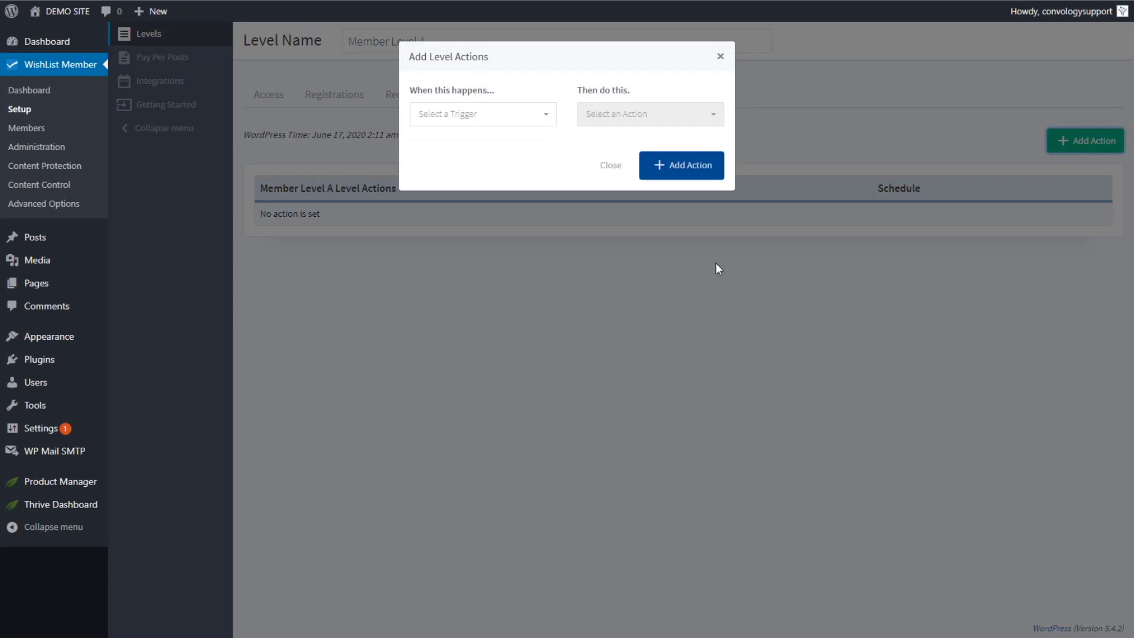
pyautogui.click(505, 118)
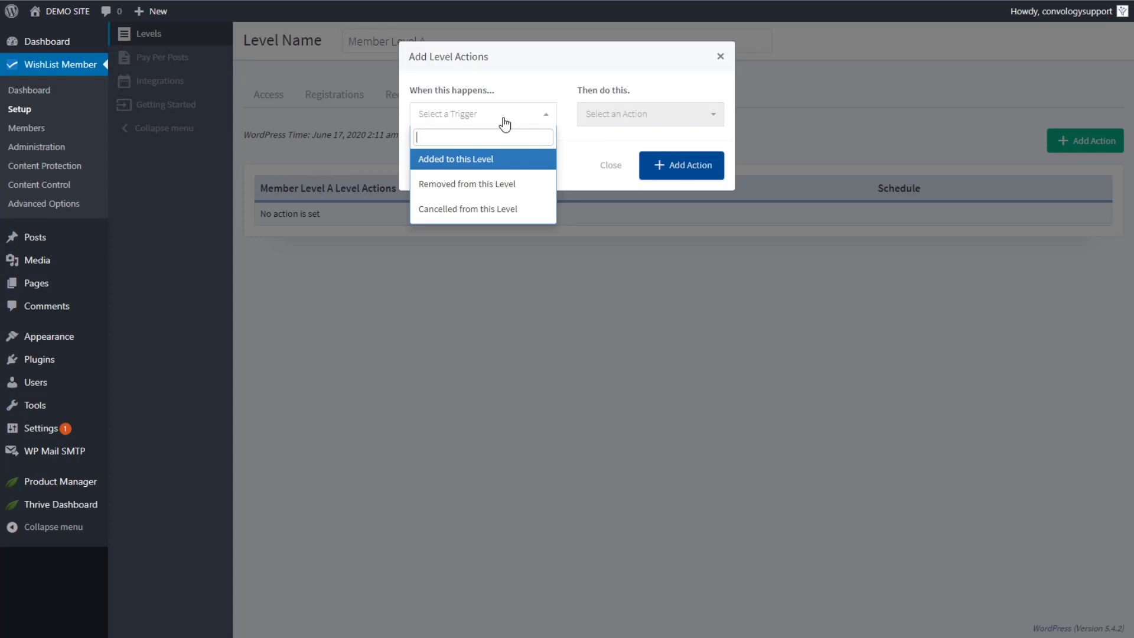
pyautogui.click(459, 164)
pyautogui.click(627, 117)
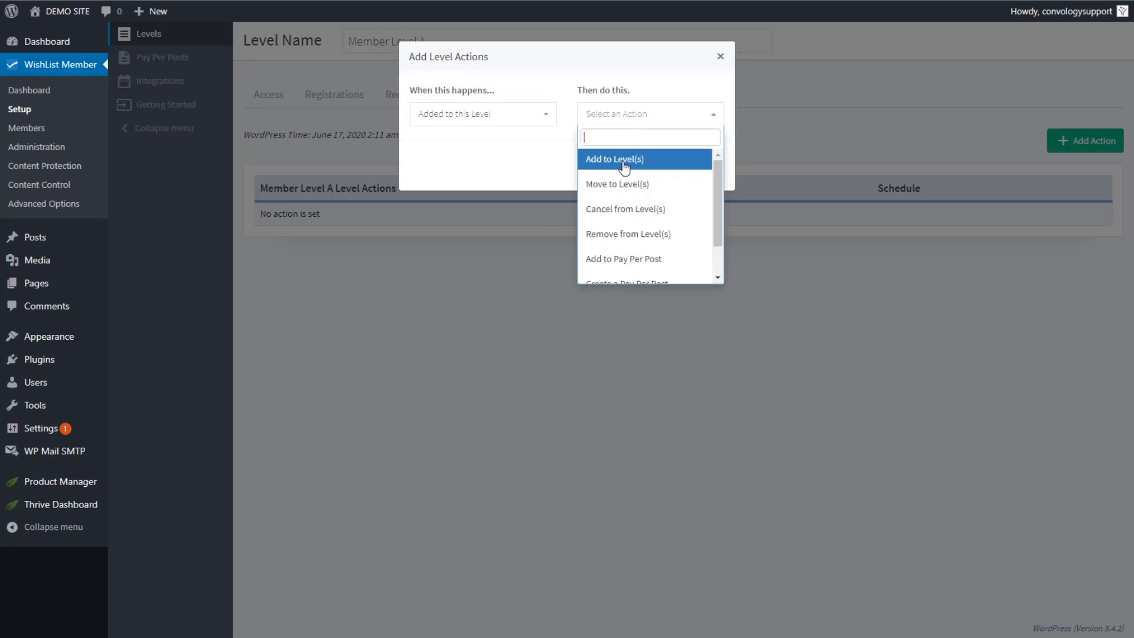
pyautogui.click(501, 156)
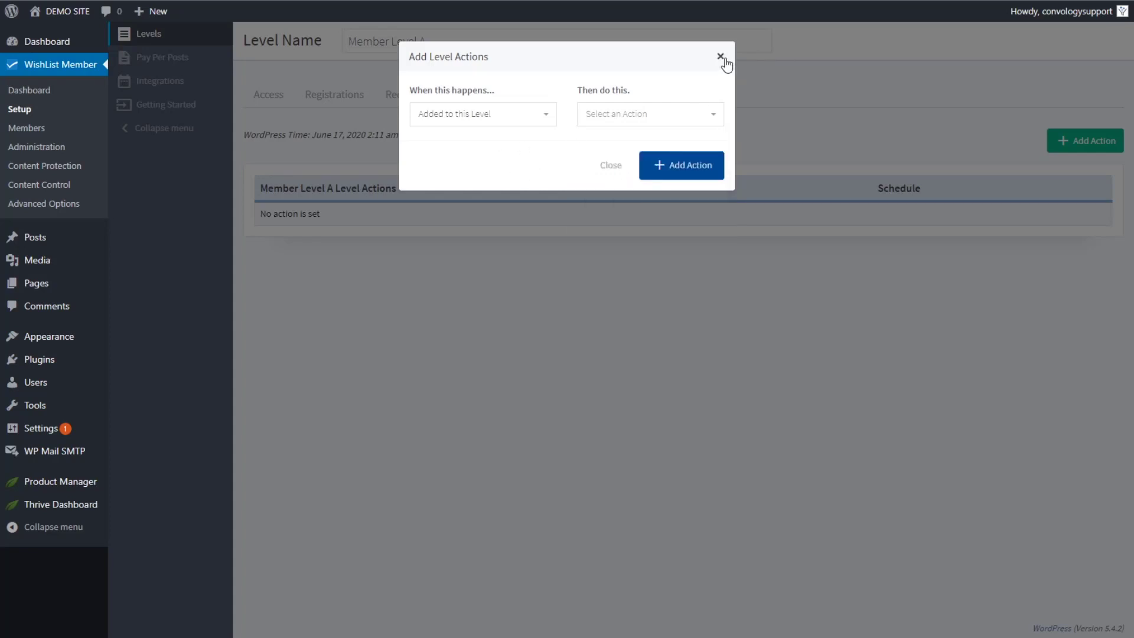
pyautogui.click(607, 169)
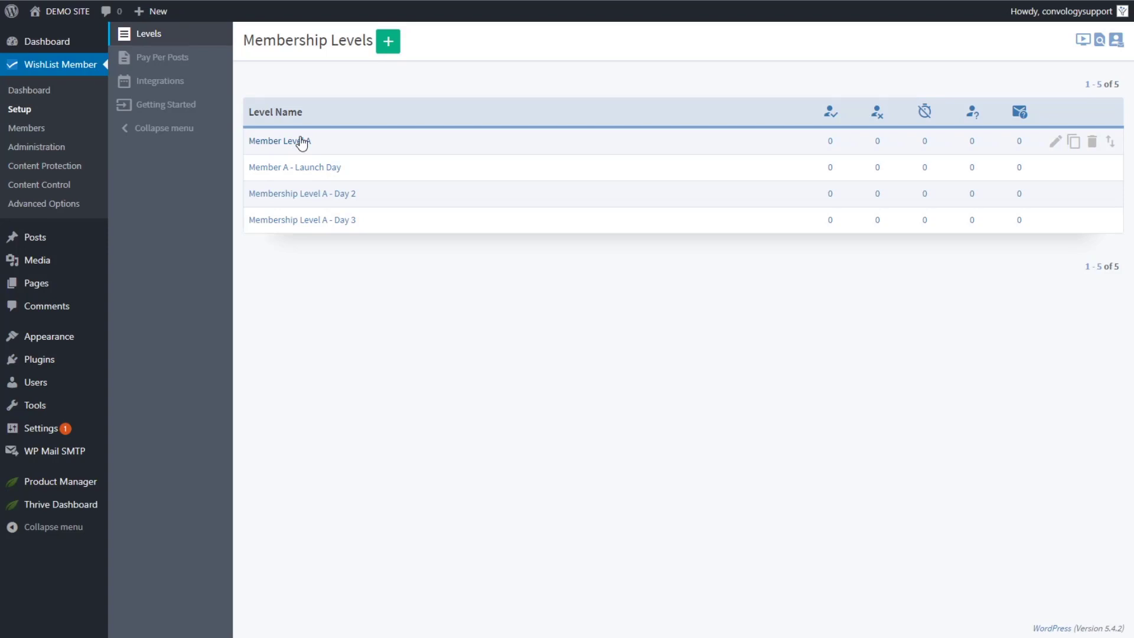
pyautogui.click(322, 169)
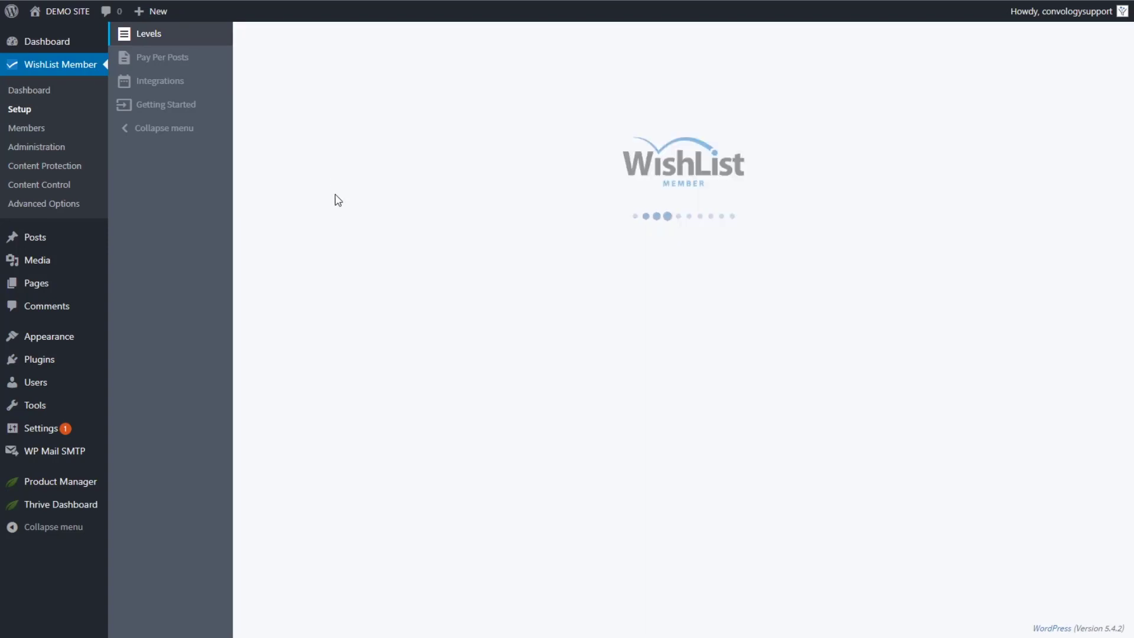
pyautogui.click(701, 98)
pyautogui.click(1072, 143)
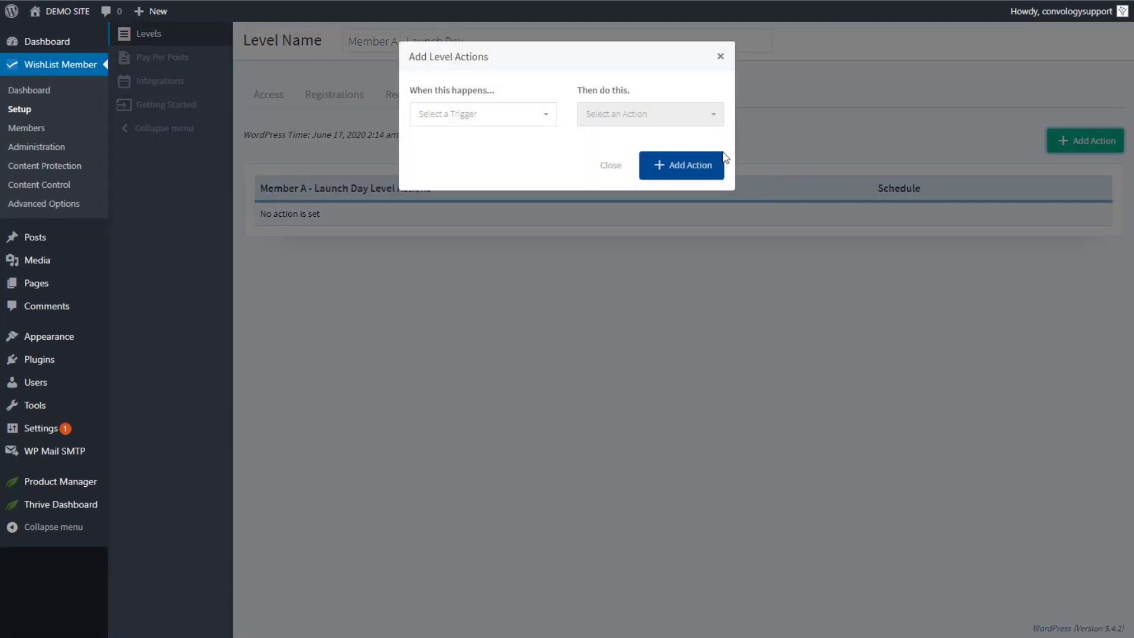
pyautogui.click(608, 168)
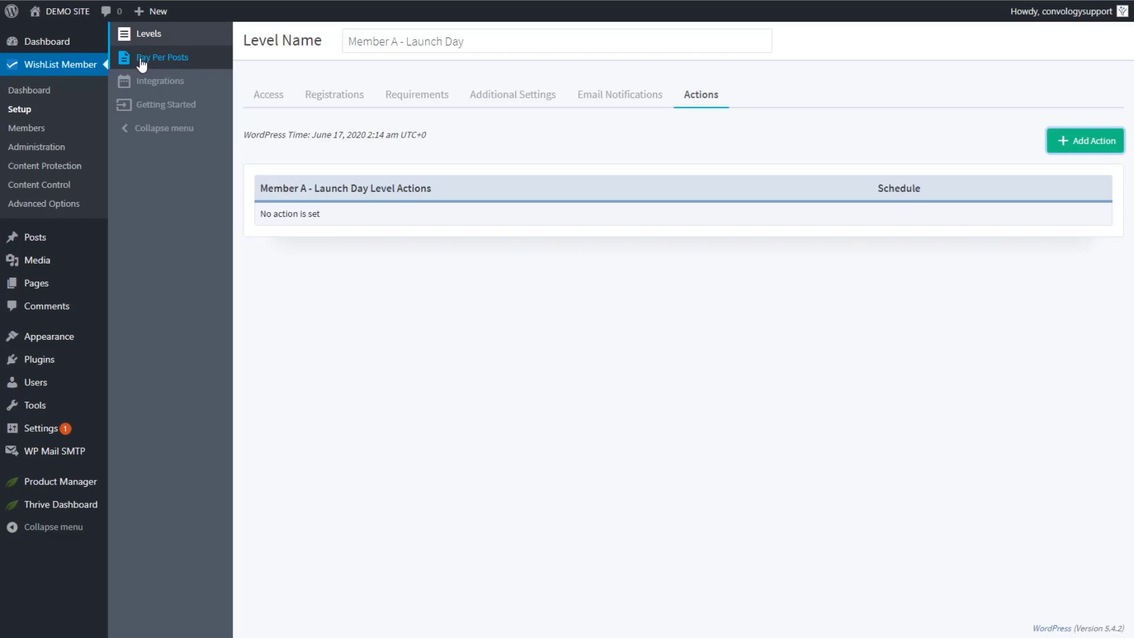
pyautogui.click(20, 111)
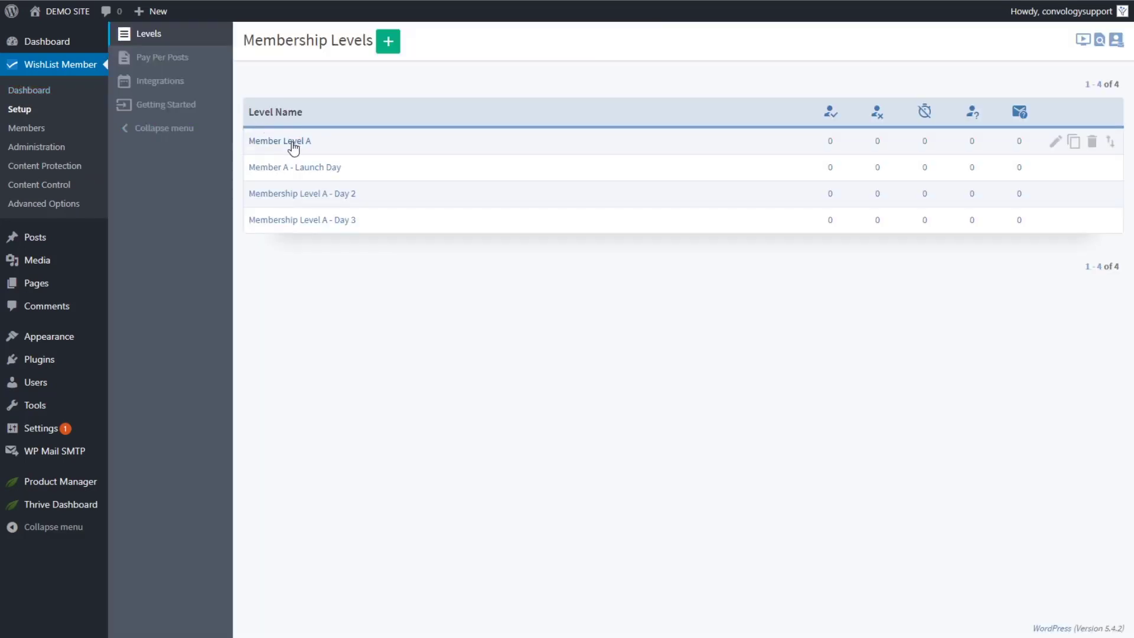
# - Start a level action for Member Level A that moves members added to this level to Member A - Launch Day
pyautogui.click(294, 148)
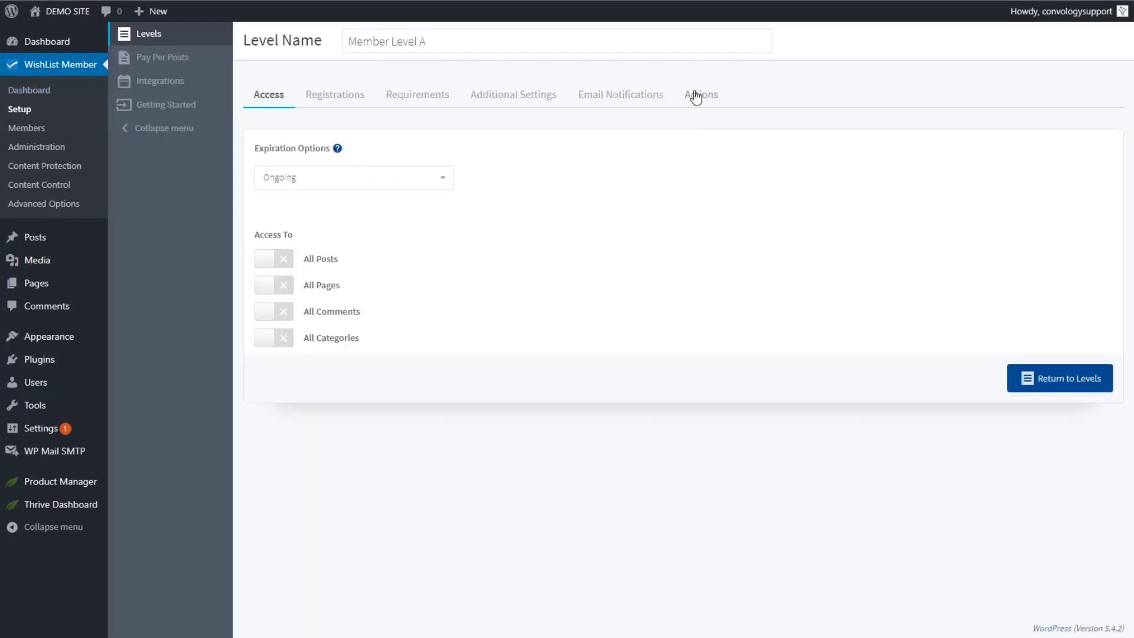
pyautogui.click(697, 96)
pyautogui.click(1085, 141)
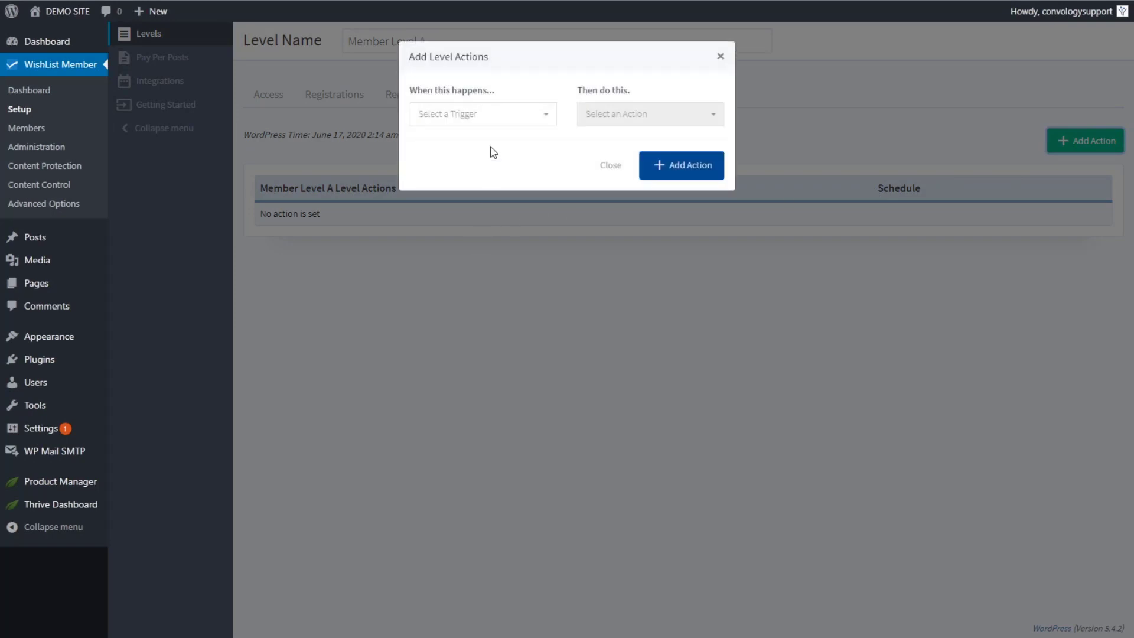
pyautogui.click(495, 115)
pyautogui.click(452, 165)
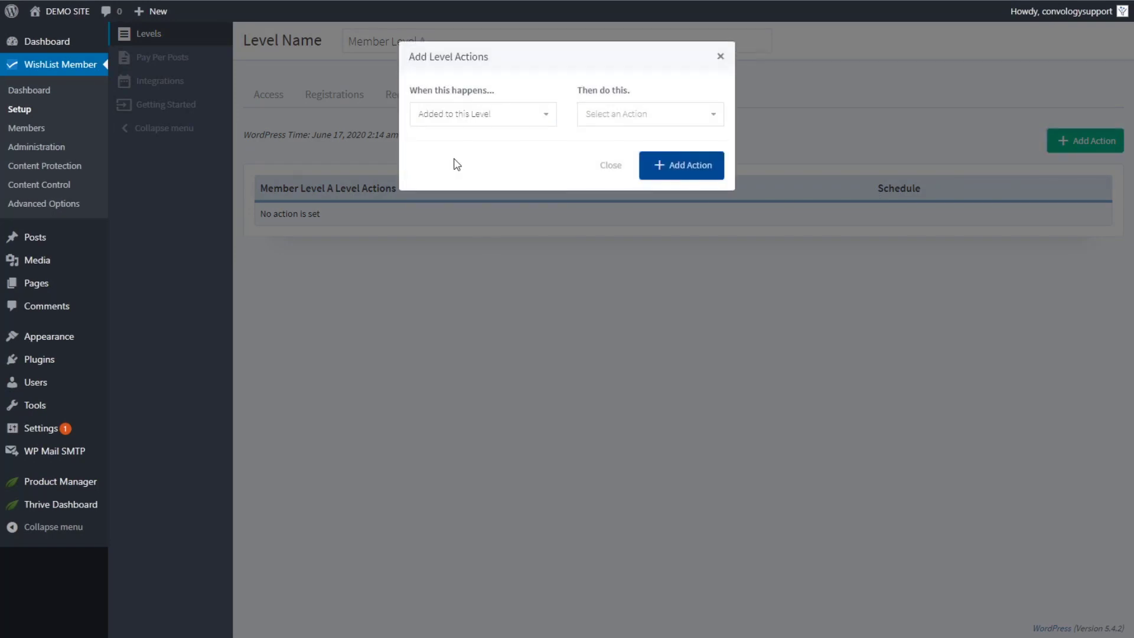
pyautogui.click(618, 115)
pyautogui.click(628, 188)
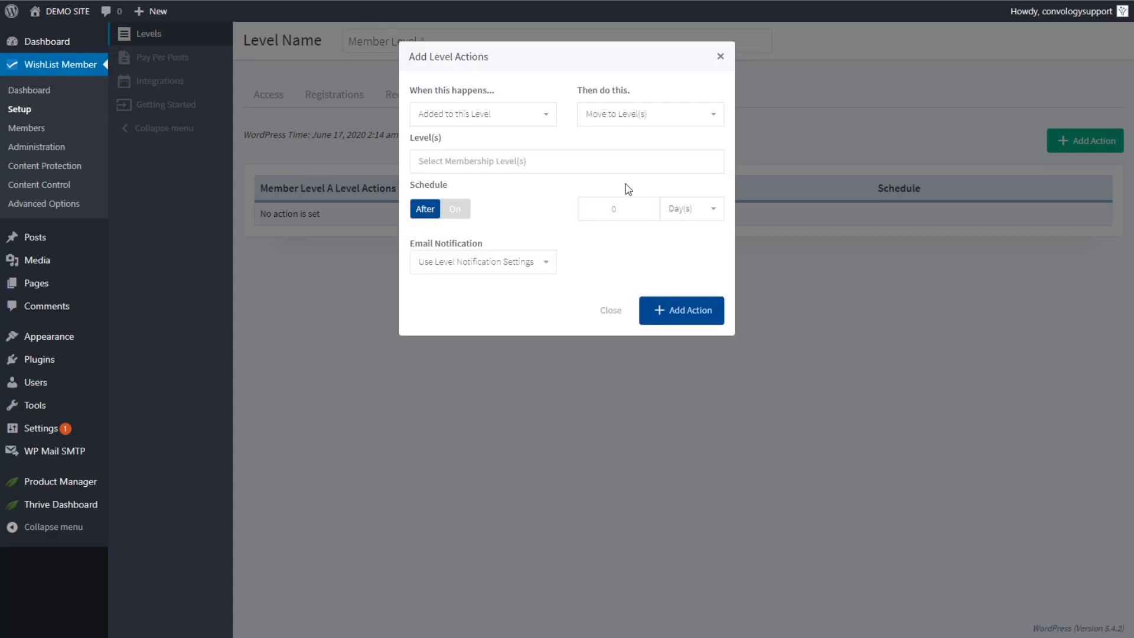
pyautogui.click(512, 162)
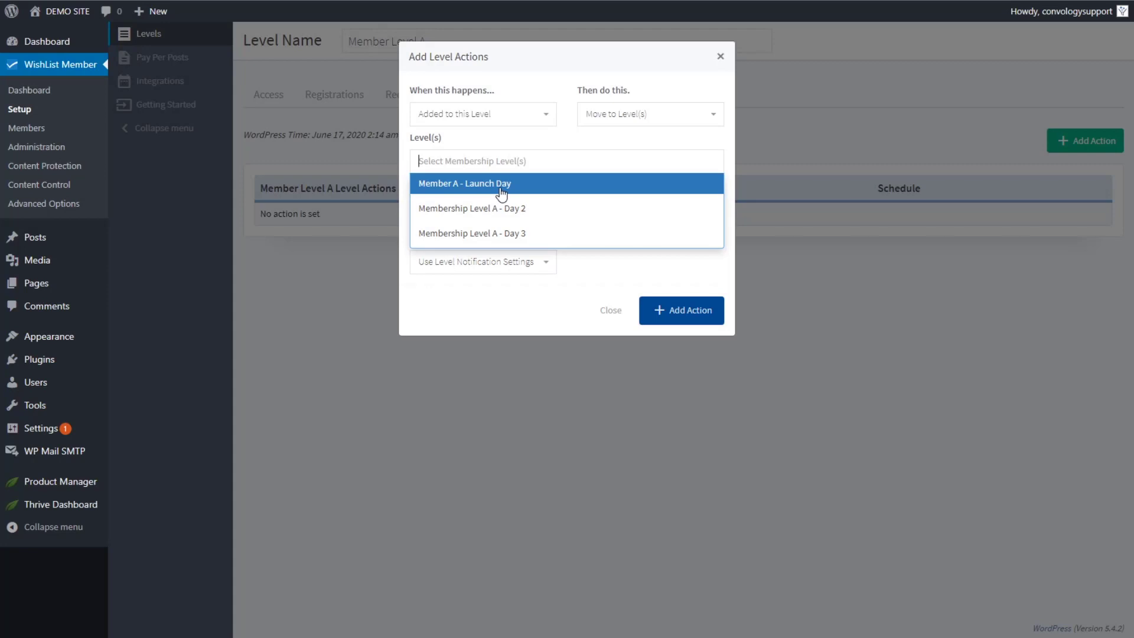
pyautogui.click(501, 187)
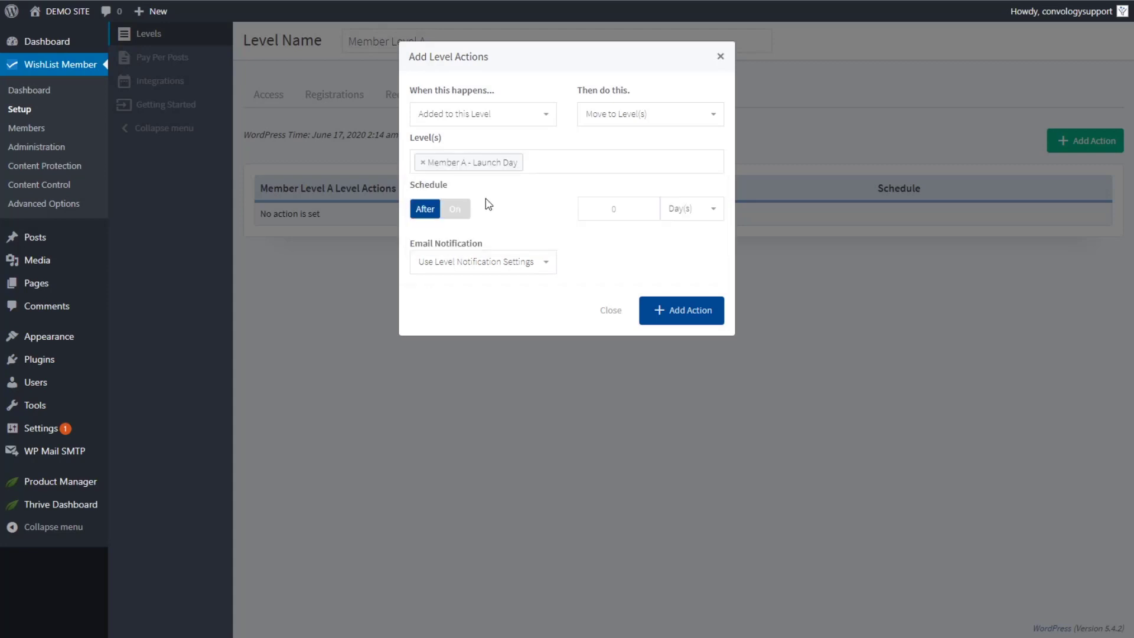
# - Schedule the move on 07/01/2020 07:15 pm with Do NOT Send Email Notification, and add the action to Member Level A
pyautogui.click(455, 213)
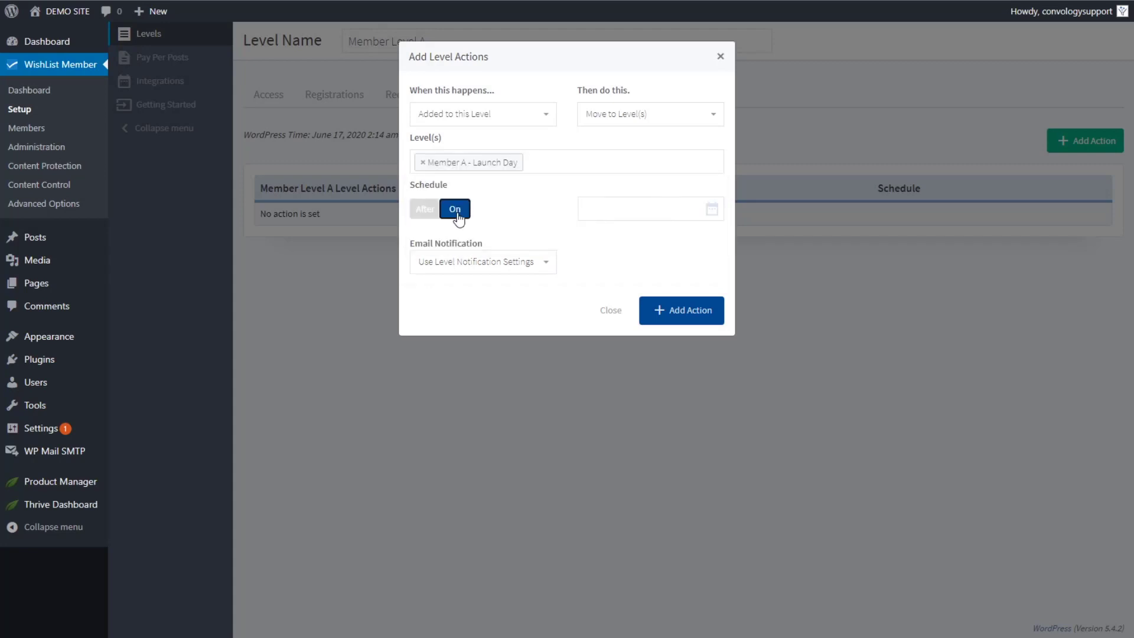
pyautogui.click(642, 215)
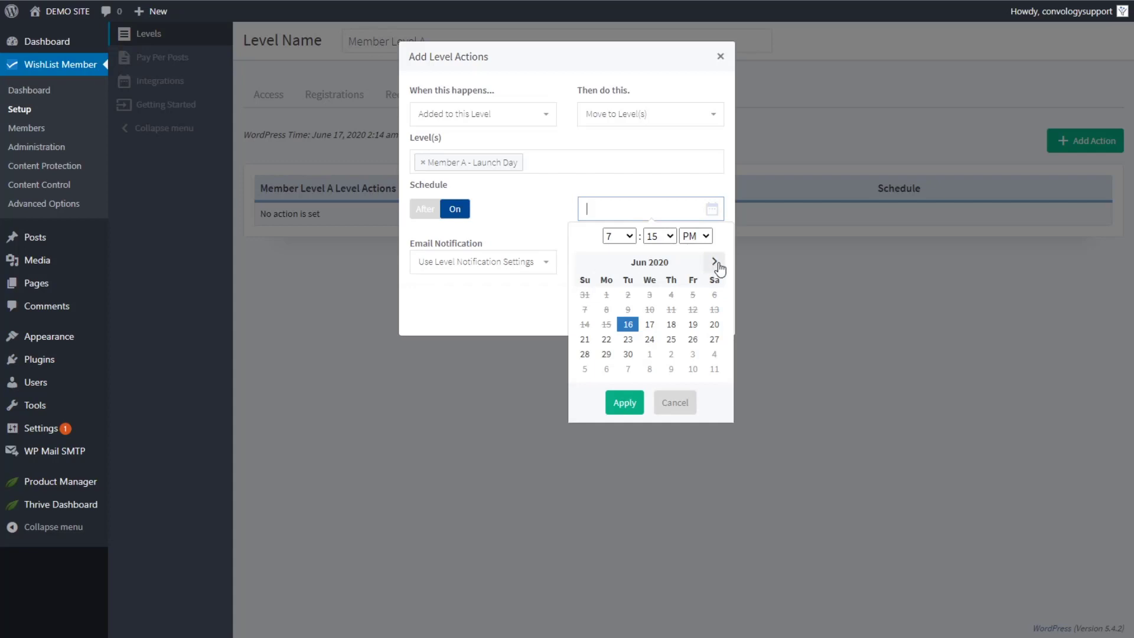
pyautogui.click(715, 261)
pyautogui.click(650, 296)
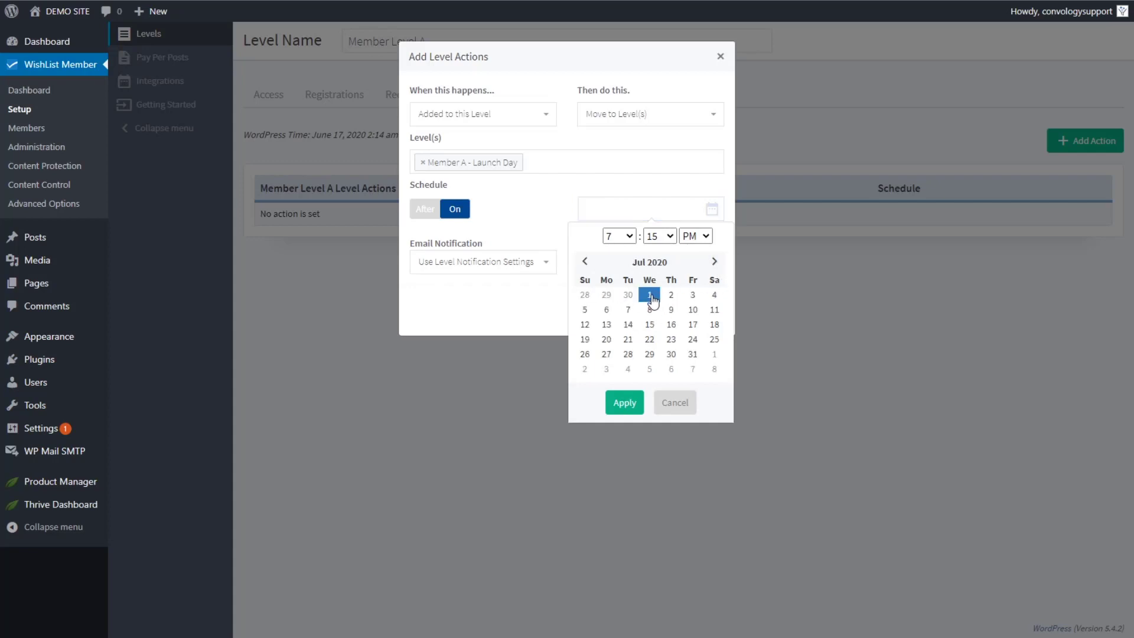
pyautogui.click(624, 404)
pyautogui.click(503, 264)
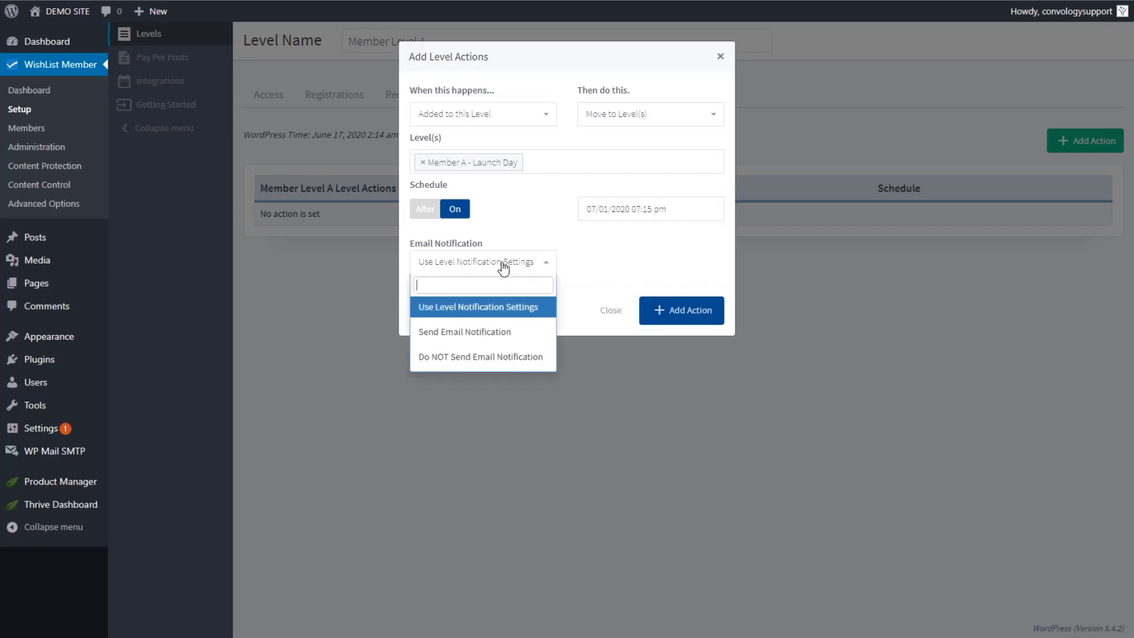
pyautogui.click(453, 358)
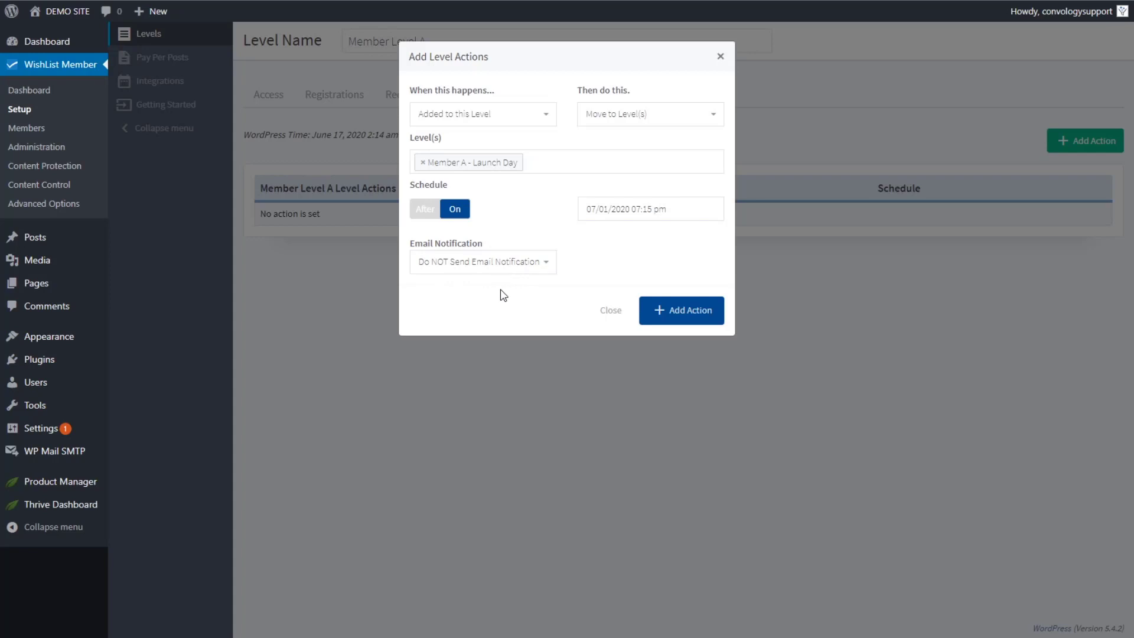
pyautogui.click(681, 322)
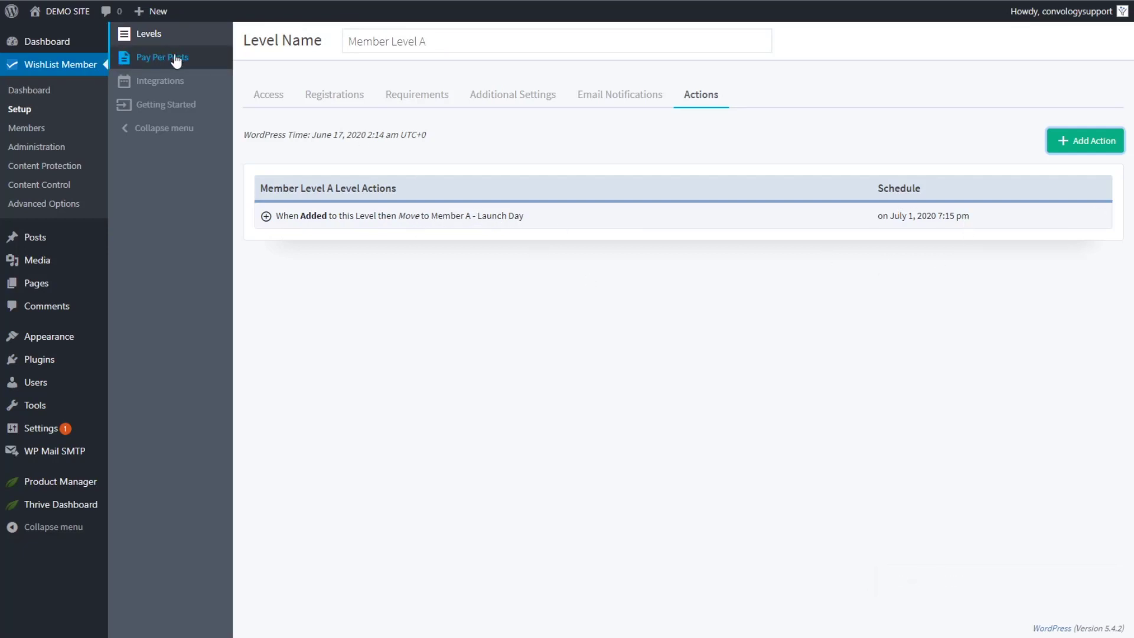
# - Start a level action for Member A - Launch Day that moves members added to this level to Membership Level A - Day 2
pyautogui.click(162, 41)
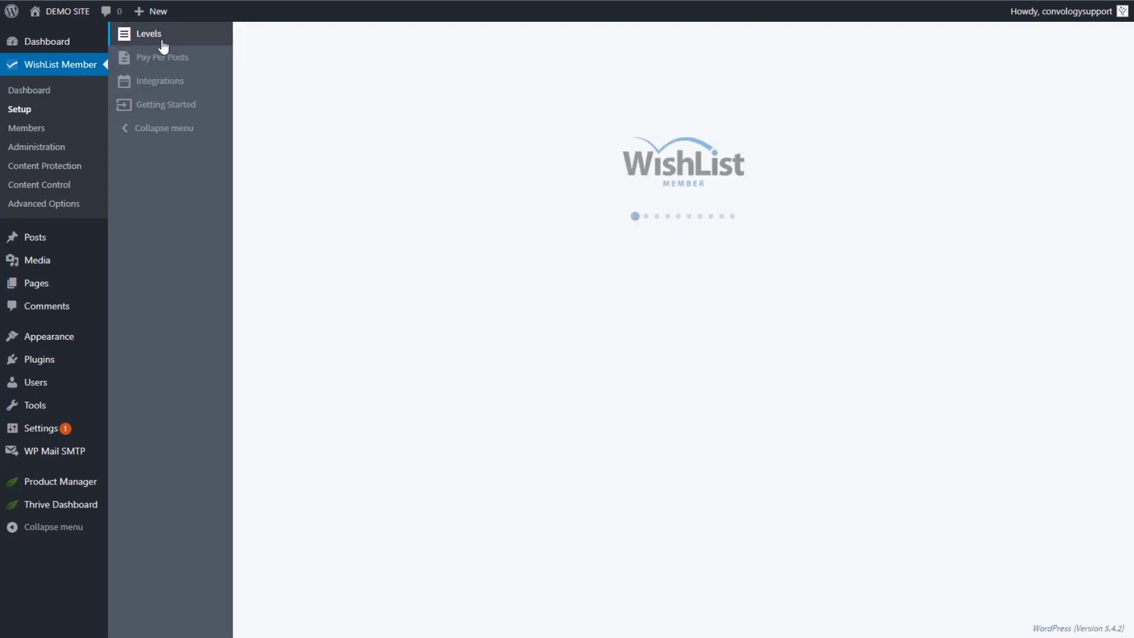
pyautogui.click(308, 169)
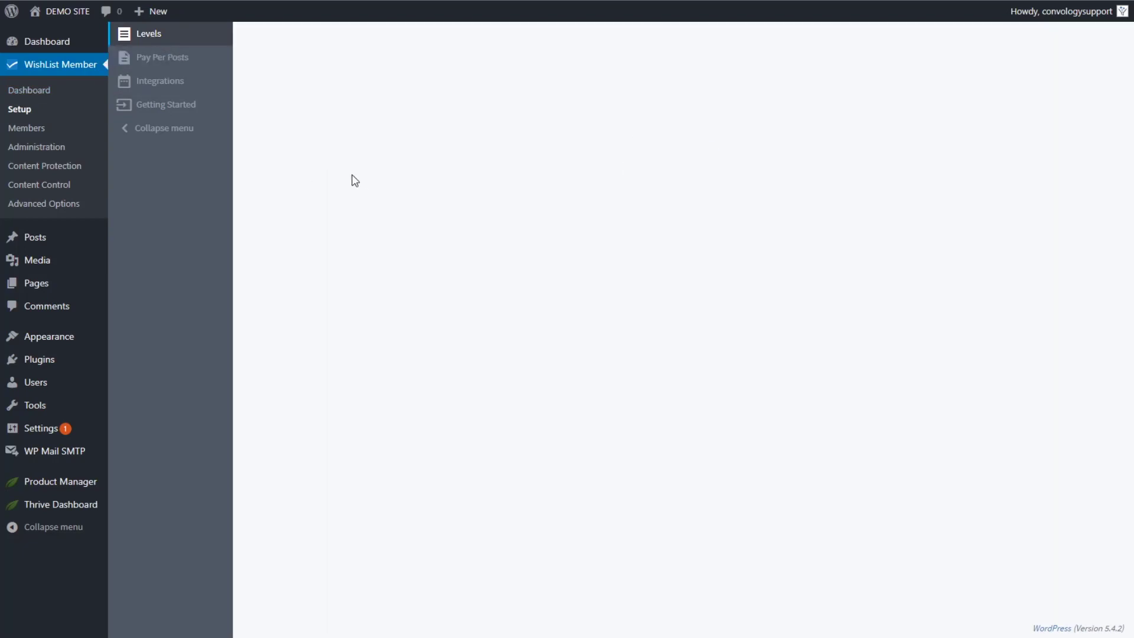
pyautogui.click(705, 96)
pyautogui.click(1085, 140)
pyautogui.click(468, 114)
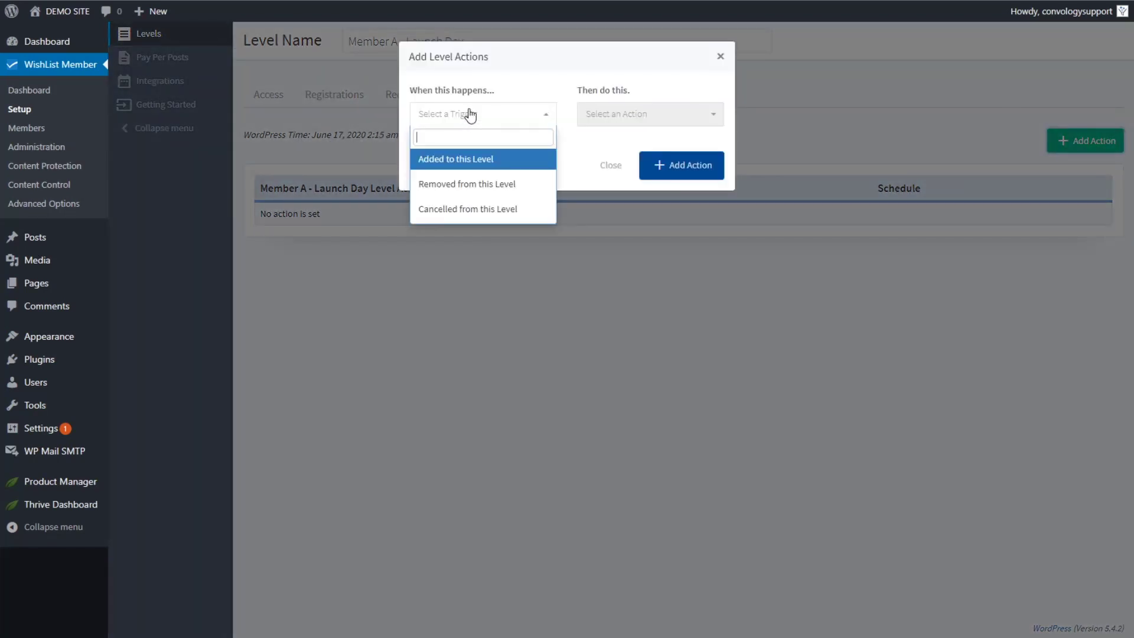
pyautogui.click(463, 155)
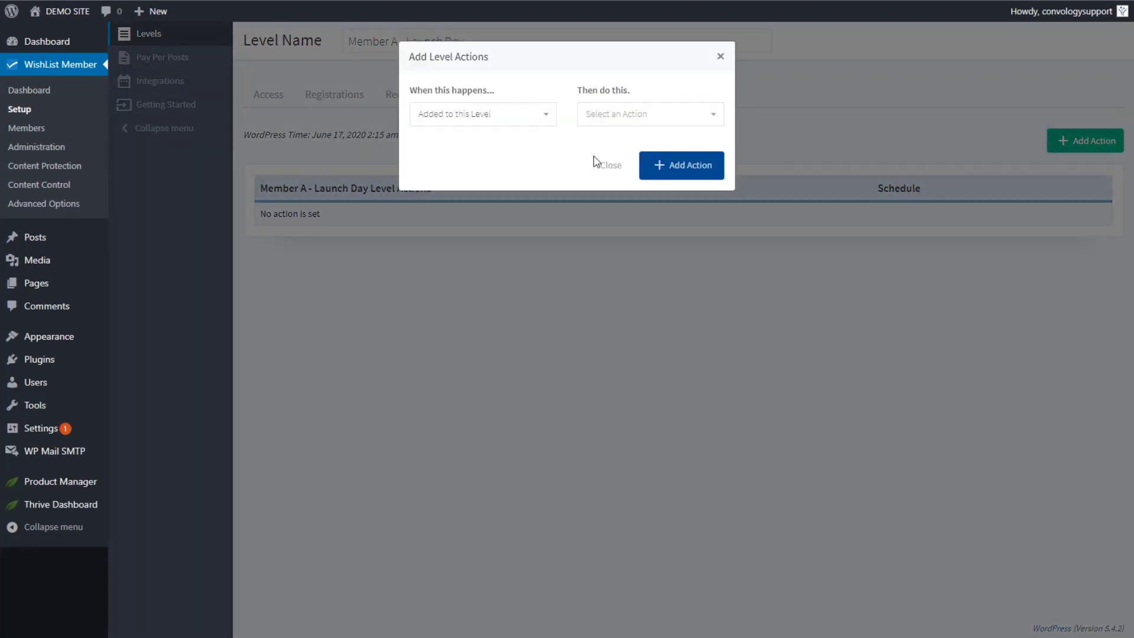
pyautogui.click(617, 118)
pyautogui.click(631, 189)
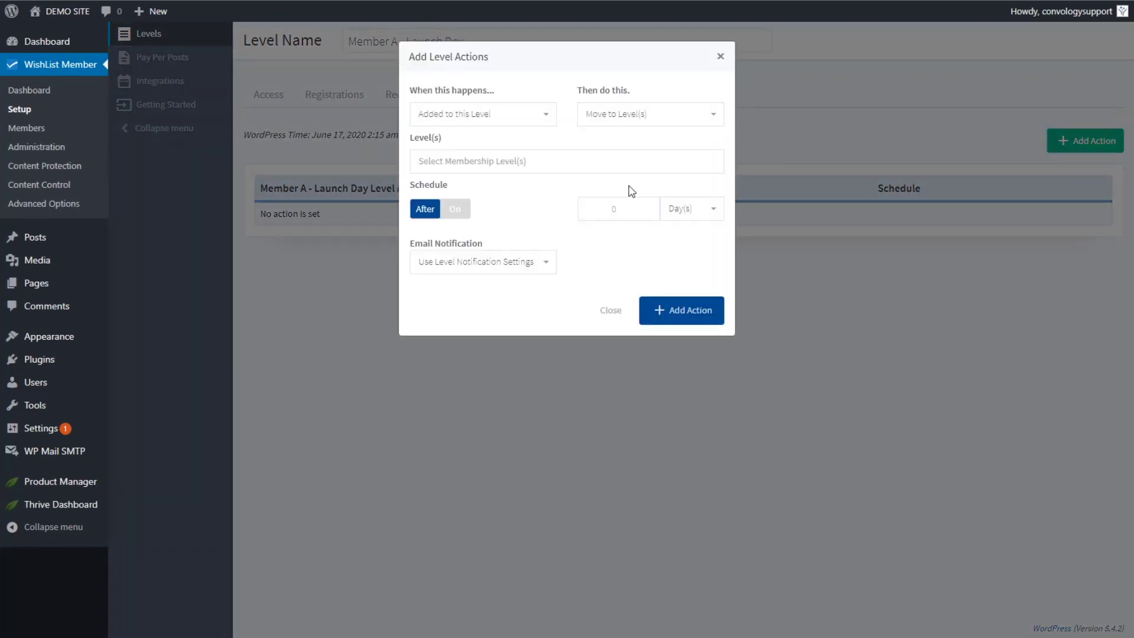
pyautogui.click(490, 158)
pyautogui.click(496, 216)
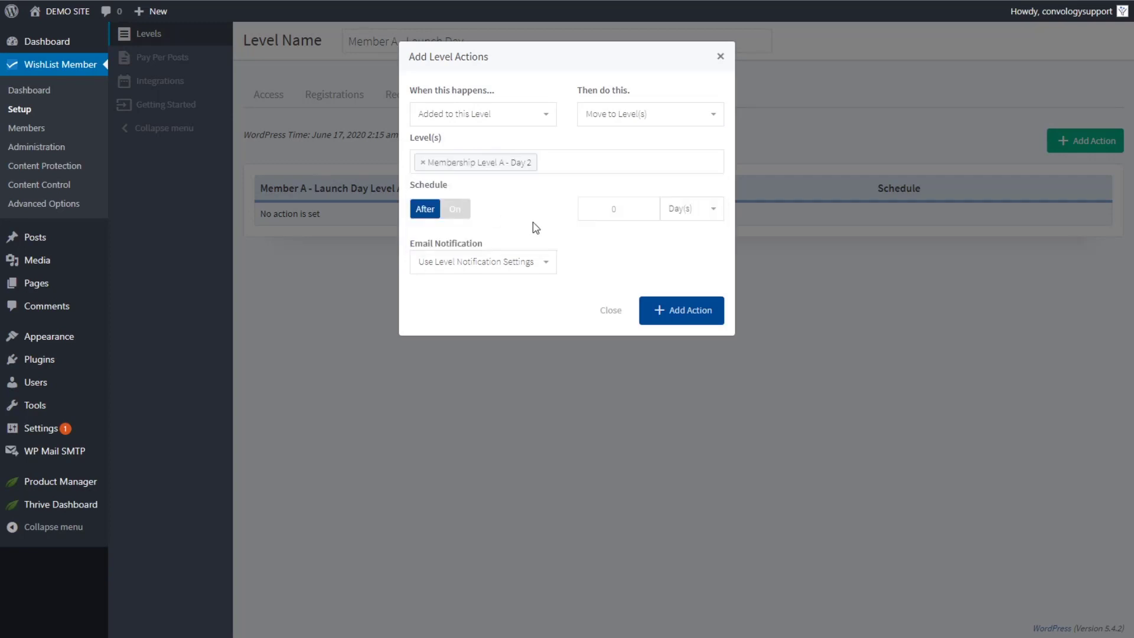
# - Schedule the move on 07/02/2020 07:15 pm with Do NOT Send Email Notification, and add the action to Member A - Launch Day
pyautogui.click(456, 210)
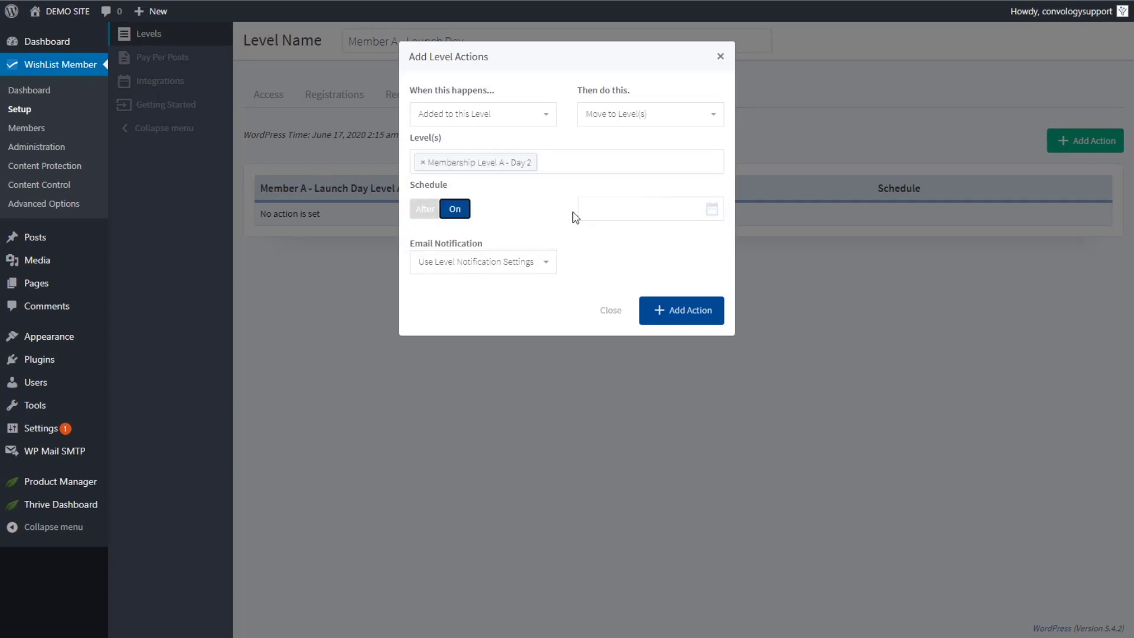
pyautogui.click(701, 210)
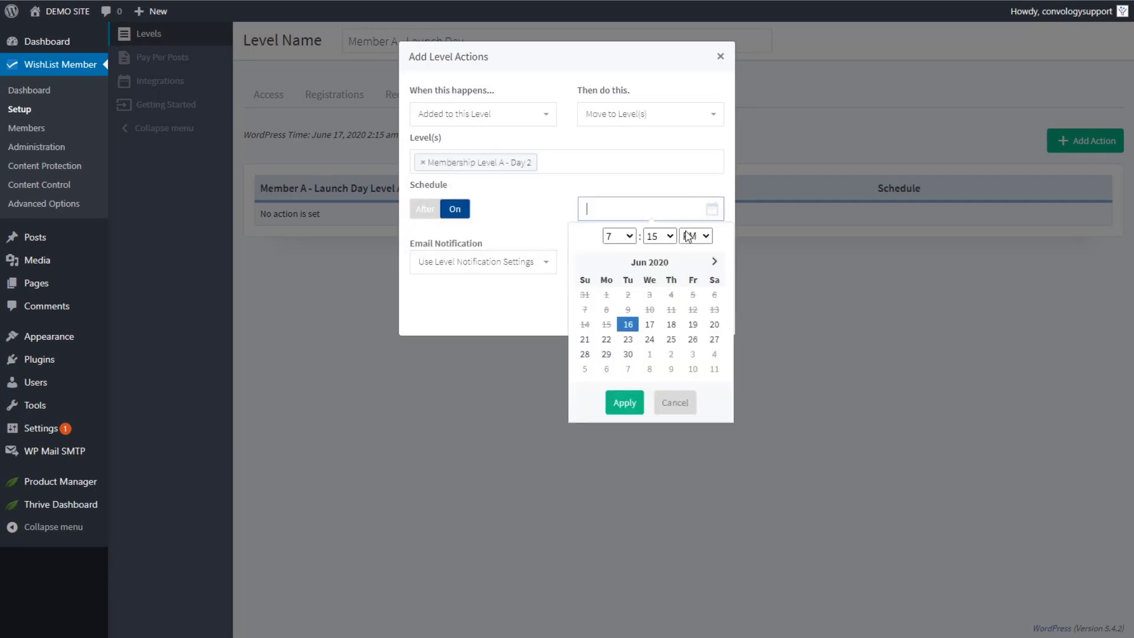
pyautogui.click(717, 262)
pyautogui.click(671, 294)
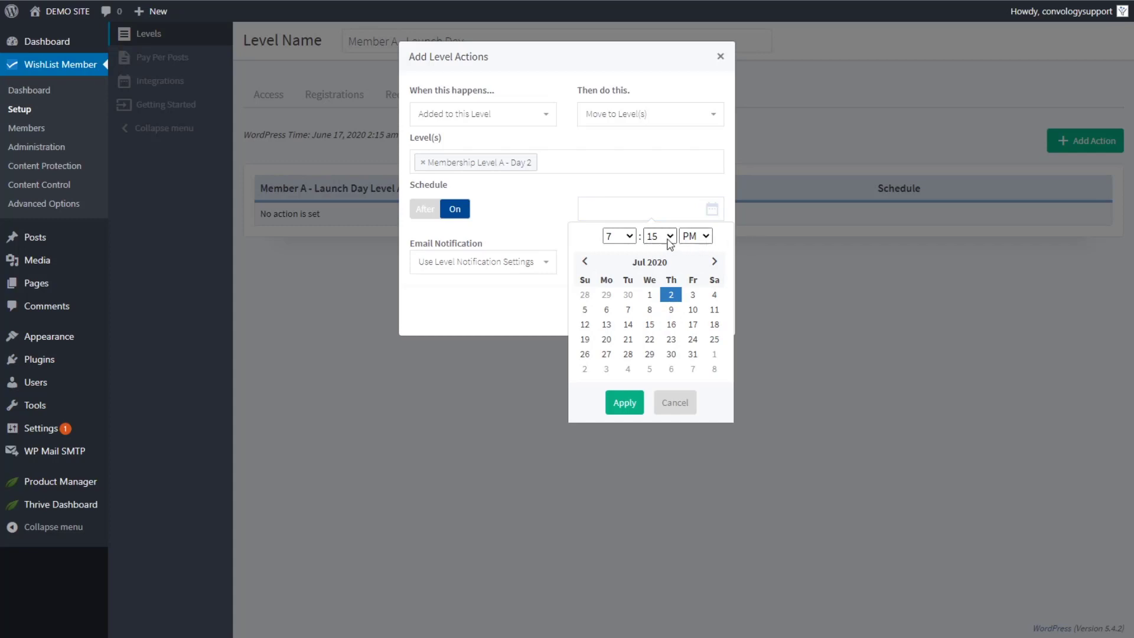
pyautogui.click(624, 401)
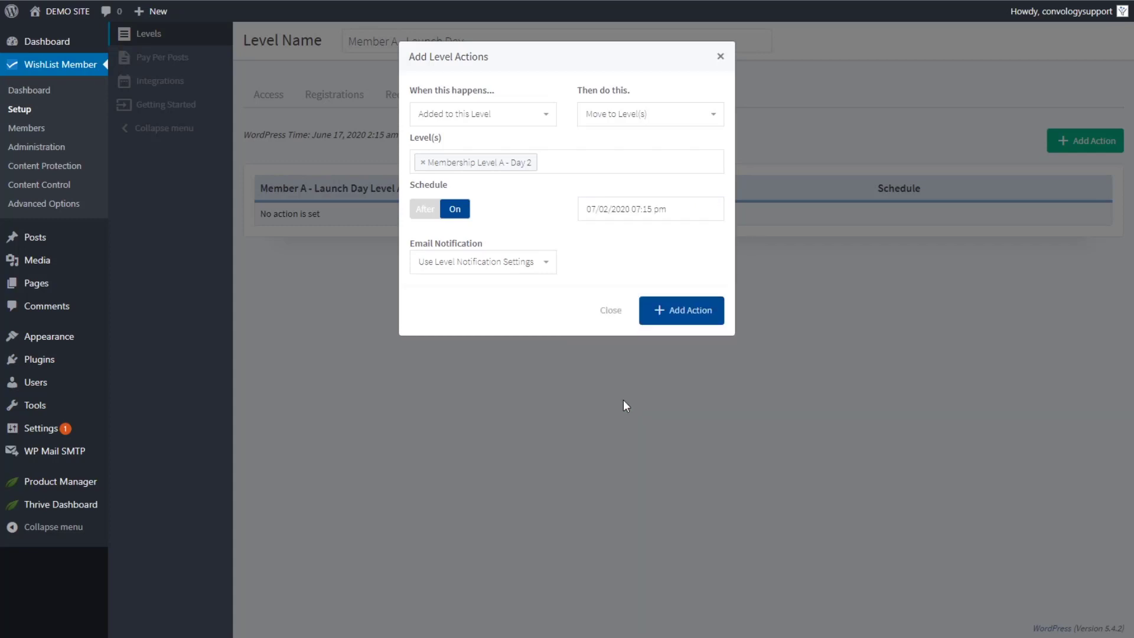
pyautogui.click(514, 266)
pyautogui.click(519, 362)
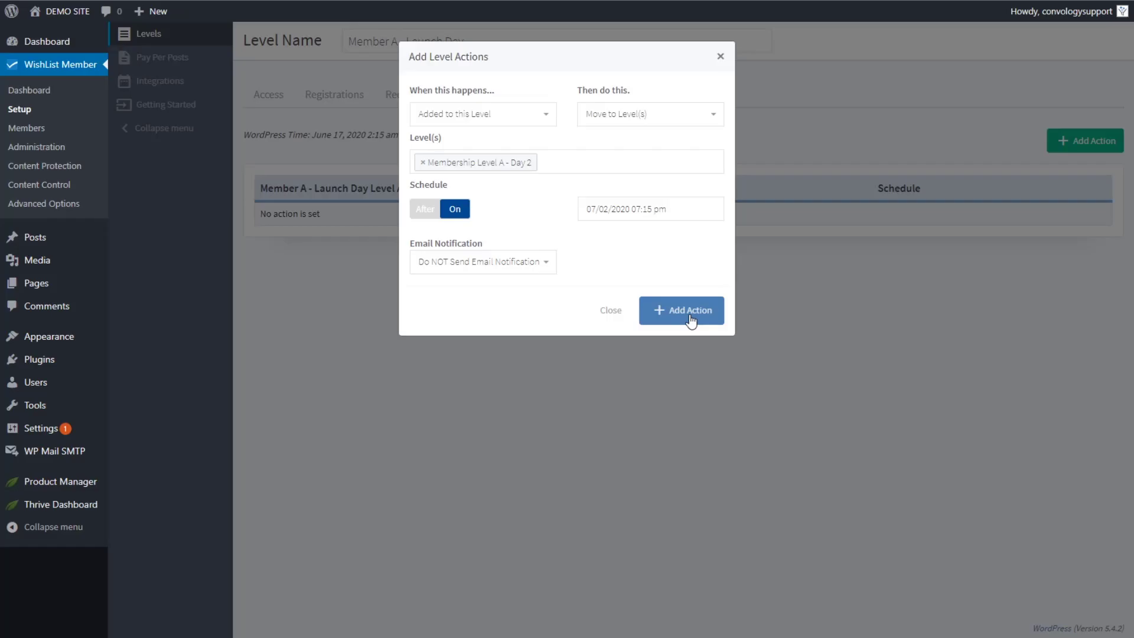
pyautogui.click(664, 310)
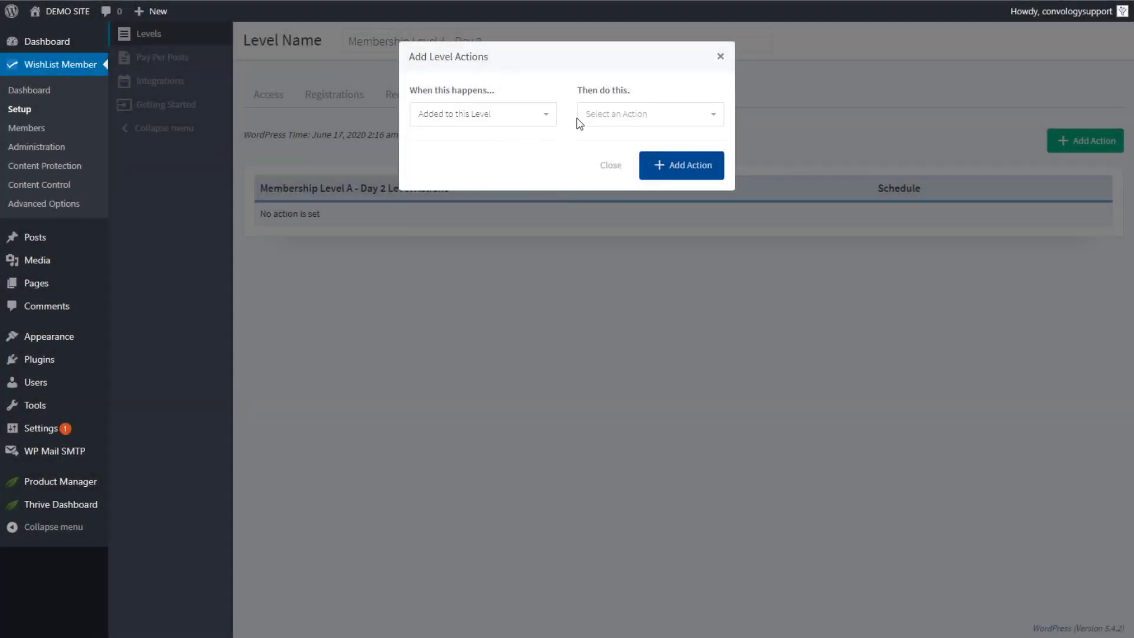
# - Make the Added to this Level action of Membership Level A - Day 2 move members to Membership Level A - Day 3 on a specific date
pyautogui.click(620, 118)
pyautogui.click(625, 185)
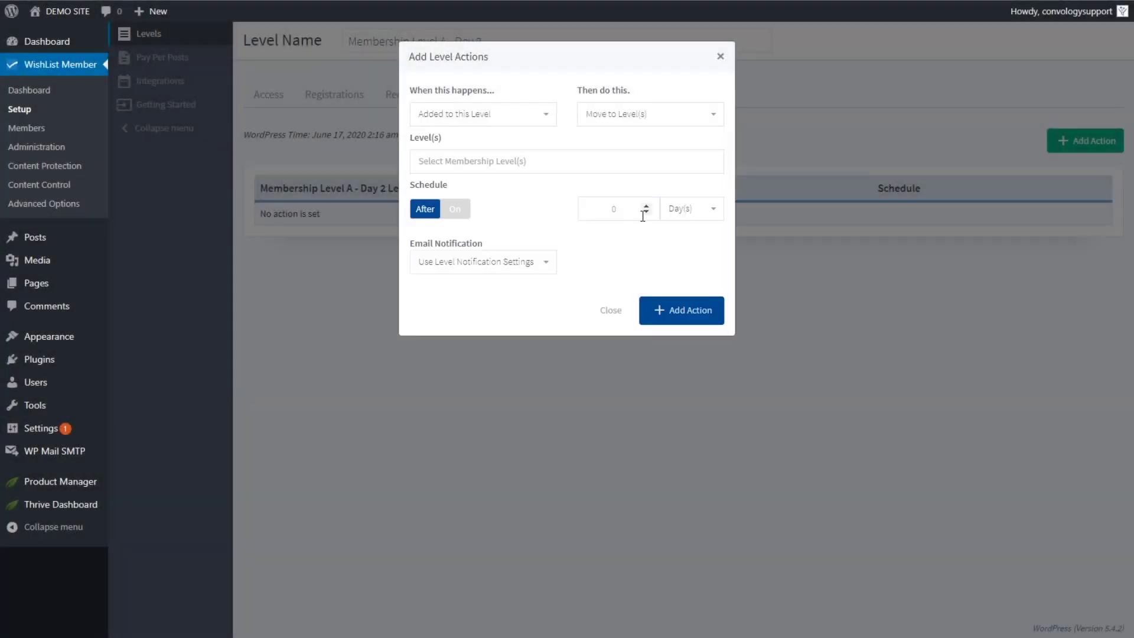
pyautogui.click(445, 210)
pyautogui.click(485, 161)
pyautogui.click(511, 233)
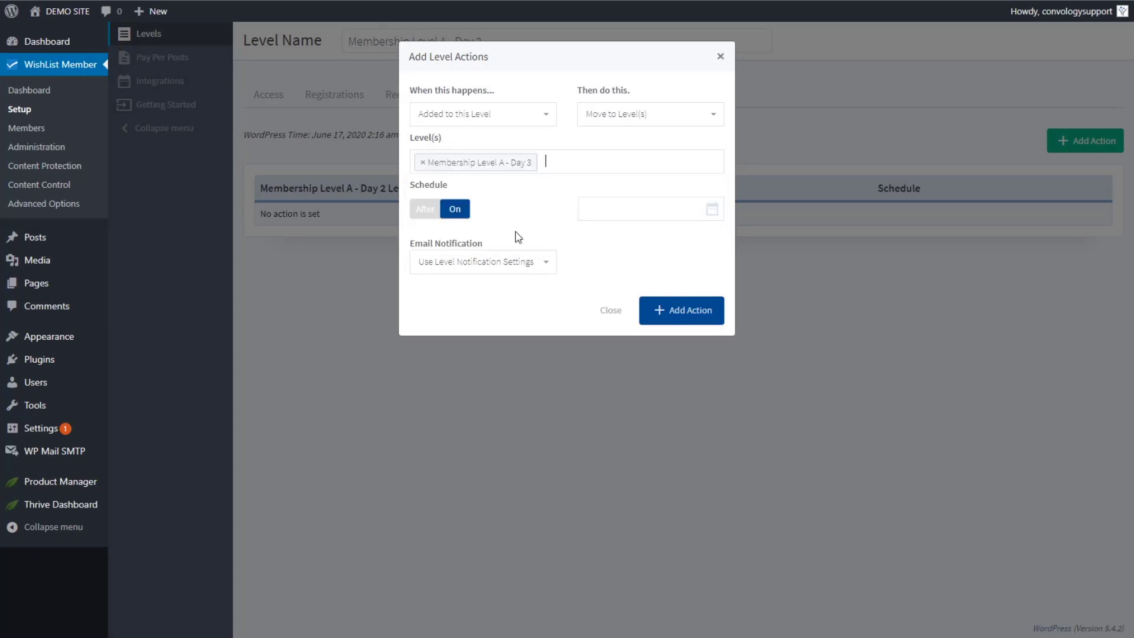
# - Schedule the move on 07/03/2020 07:30 pm with Do NOT Send Email Notification, and add the action to Membership Level A - Day 2
pyautogui.click(644, 210)
pyautogui.click(713, 262)
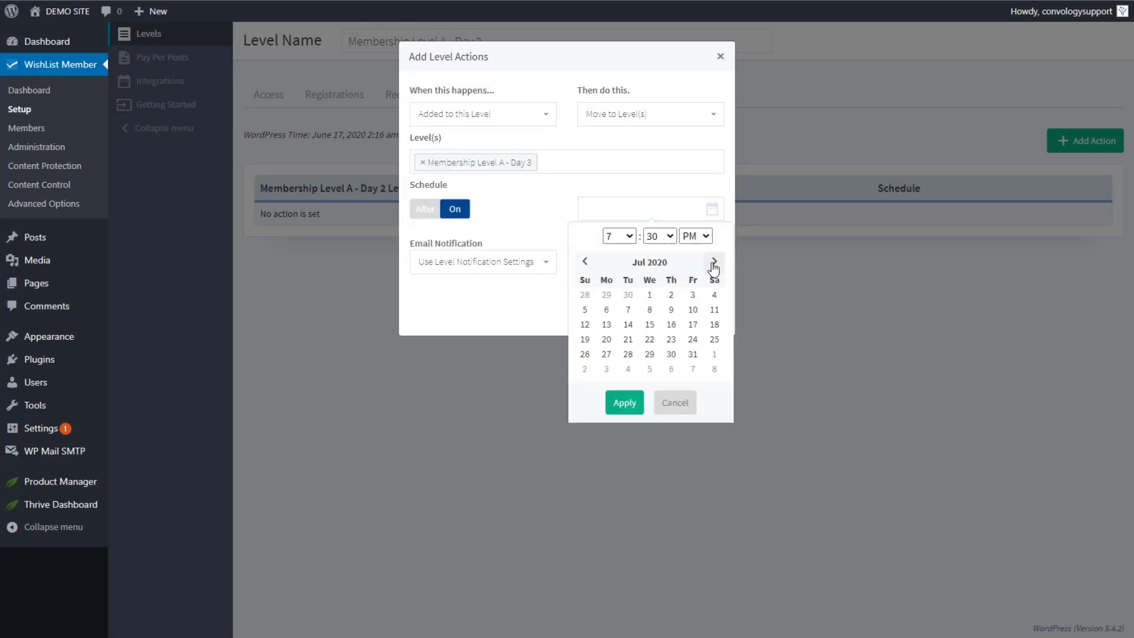
pyautogui.click(692, 298)
pyautogui.click(623, 402)
pyautogui.click(532, 261)
pyautogui.click(482, 357)
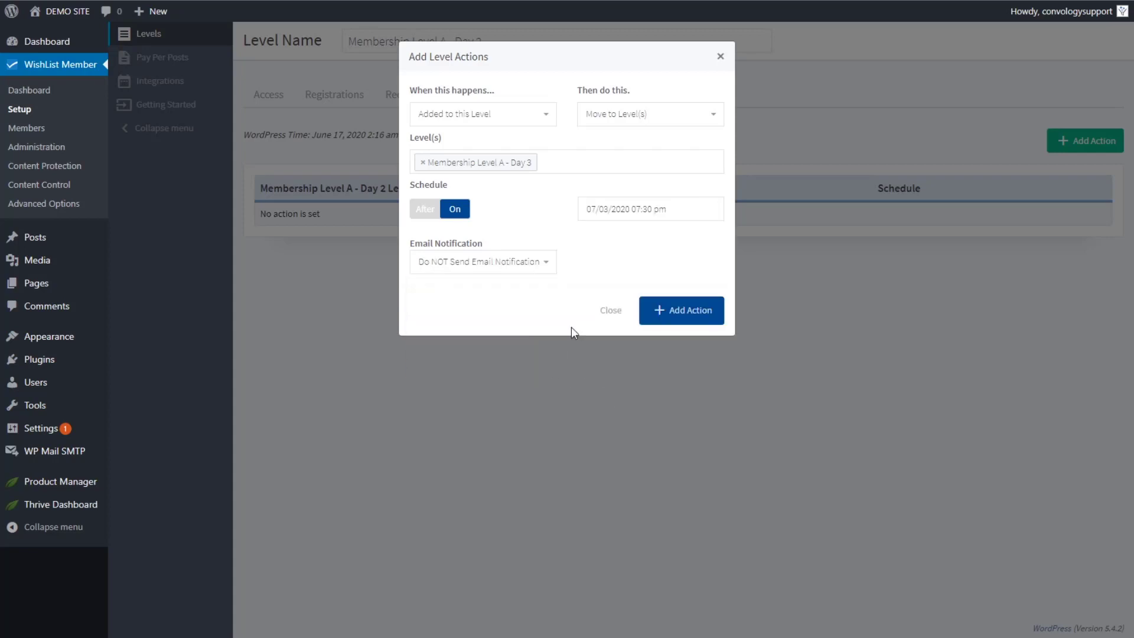
pyautogui.click(681, 310)
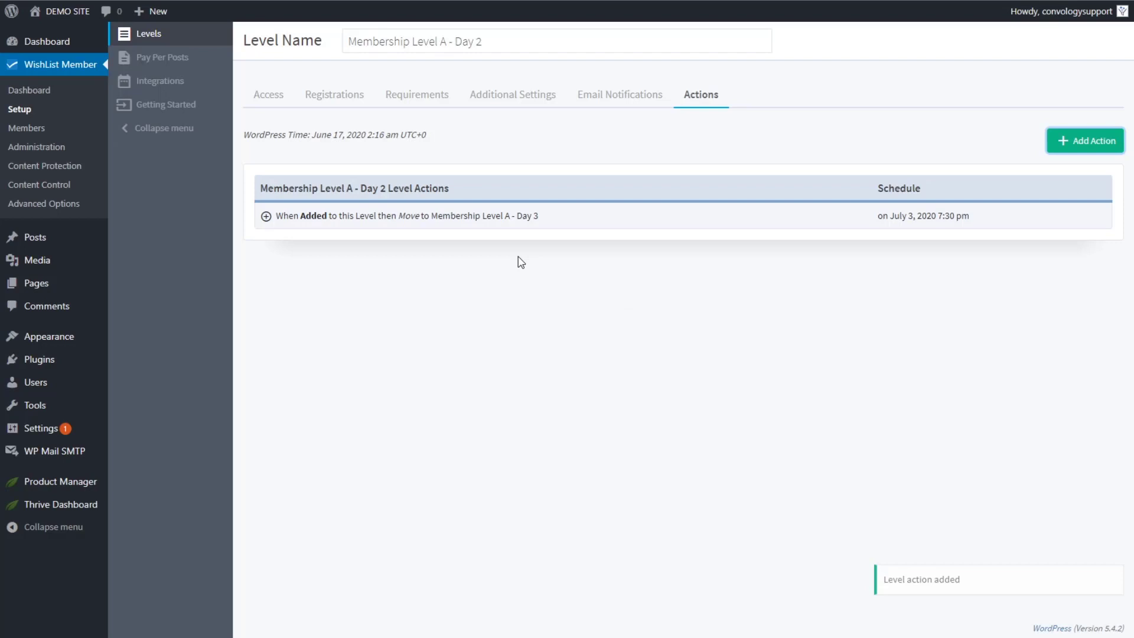
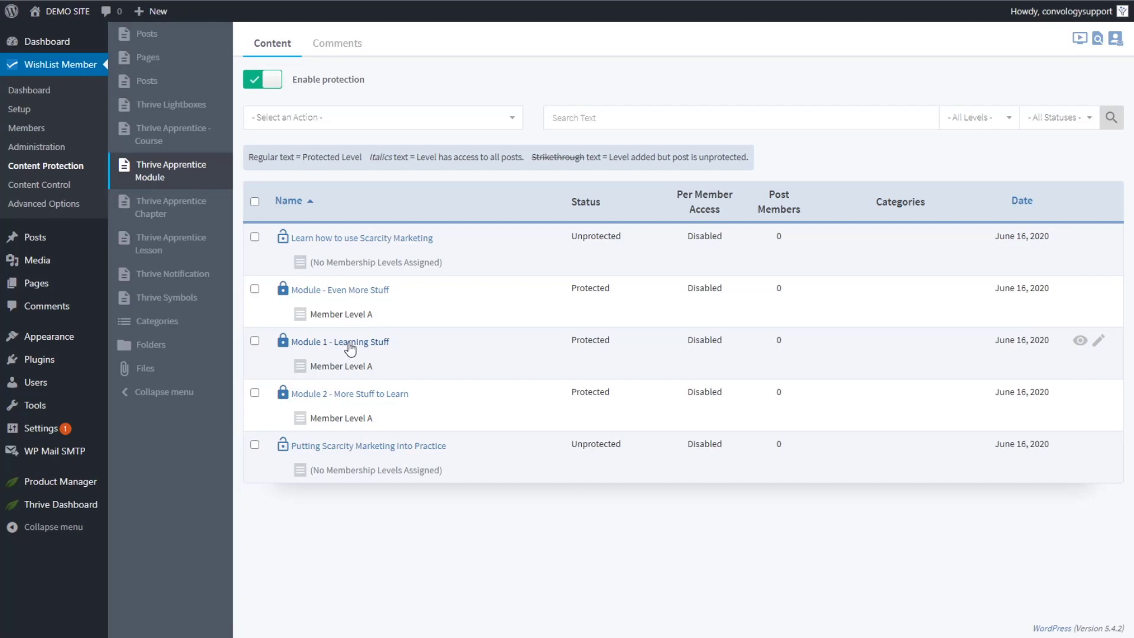
# - Replace Member Level A with Member A - Launch Day as the protecting level of Module 1 - Learning Stuff
pyautogui.click(349, 343)
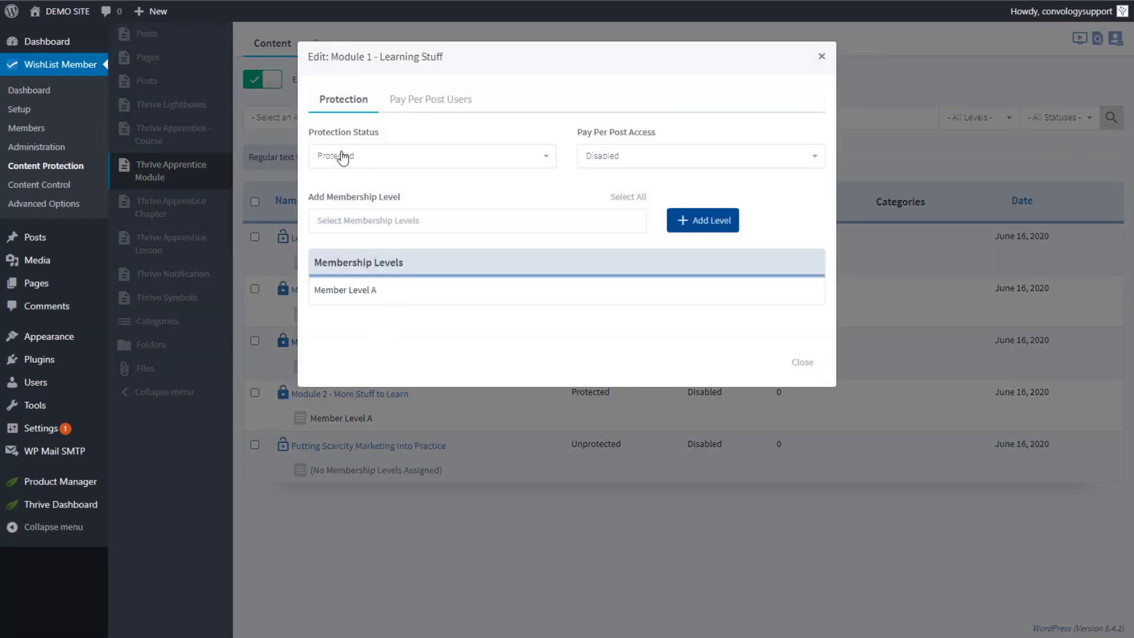
pyautogui.click(812, 292)
pyautogui.click(736, 289)
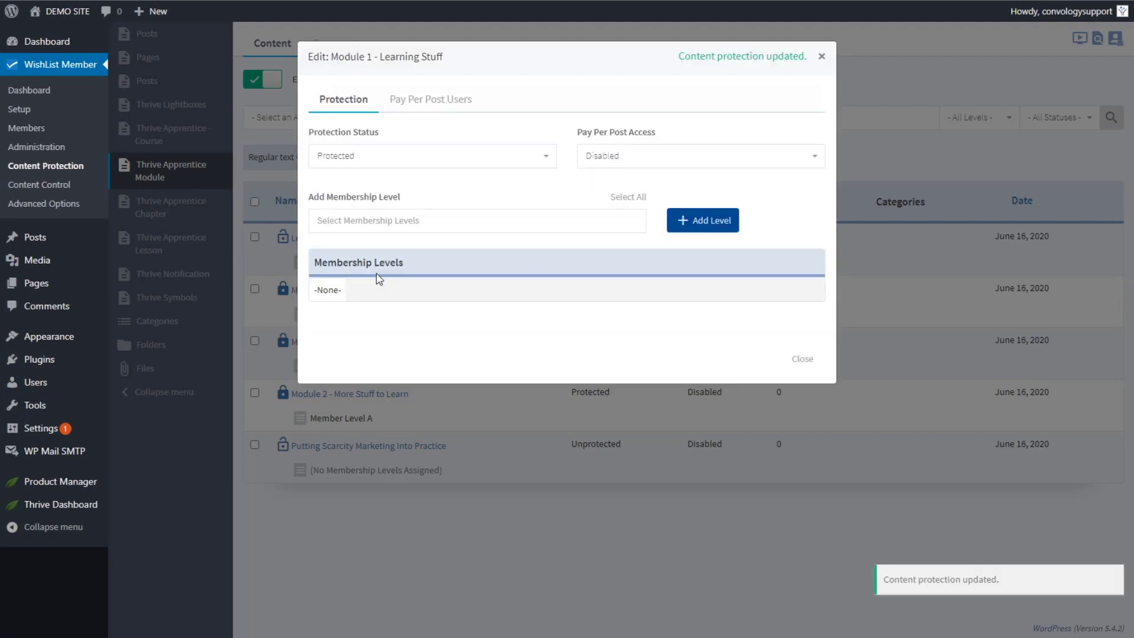
pyautogui.click(439, 217)
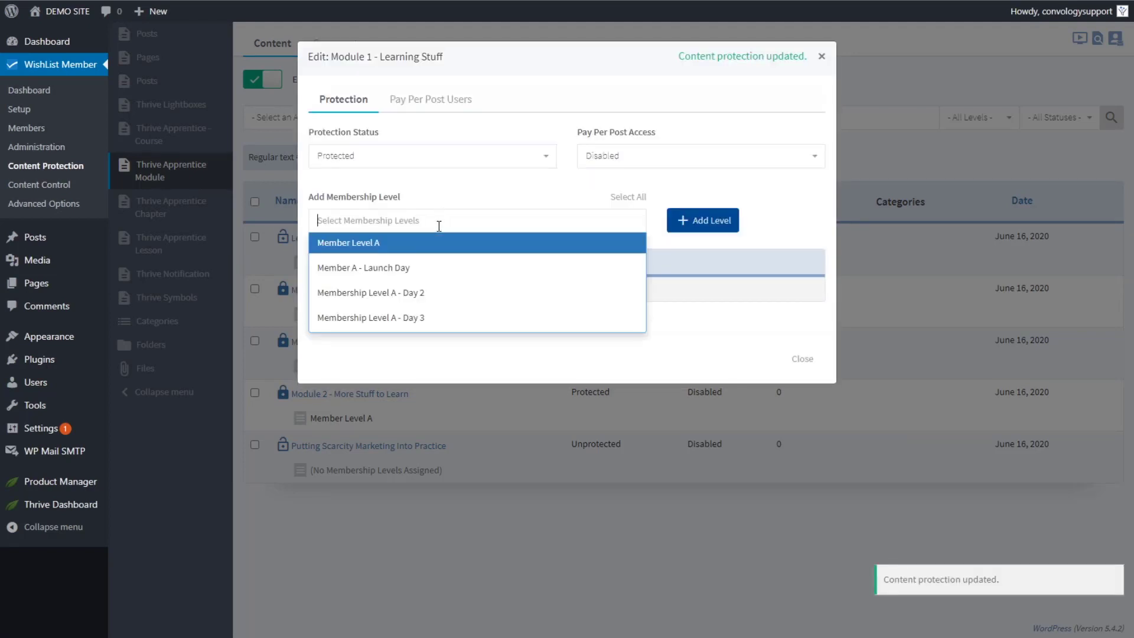
pyautogui.click(380, 270)
pyautogui.click(700, 221)
pyautogui.click(802, 361)
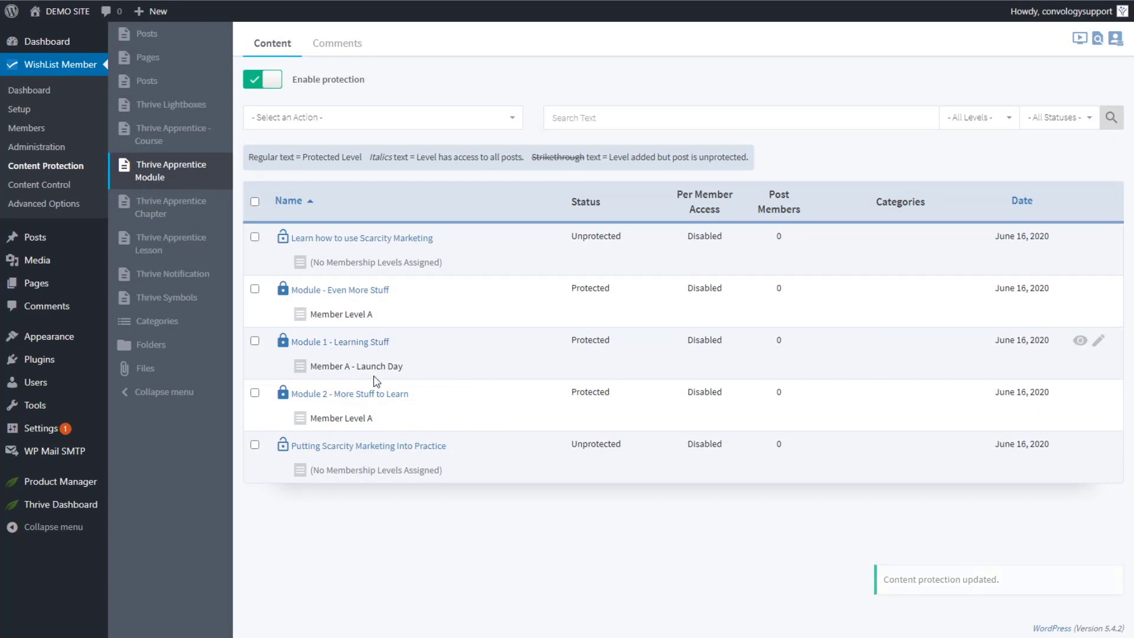
# - Add Membership Level A - Day 2 to the membership levels of Module 2 - More Stuff to Learn
pyautogui.click(364, 396)
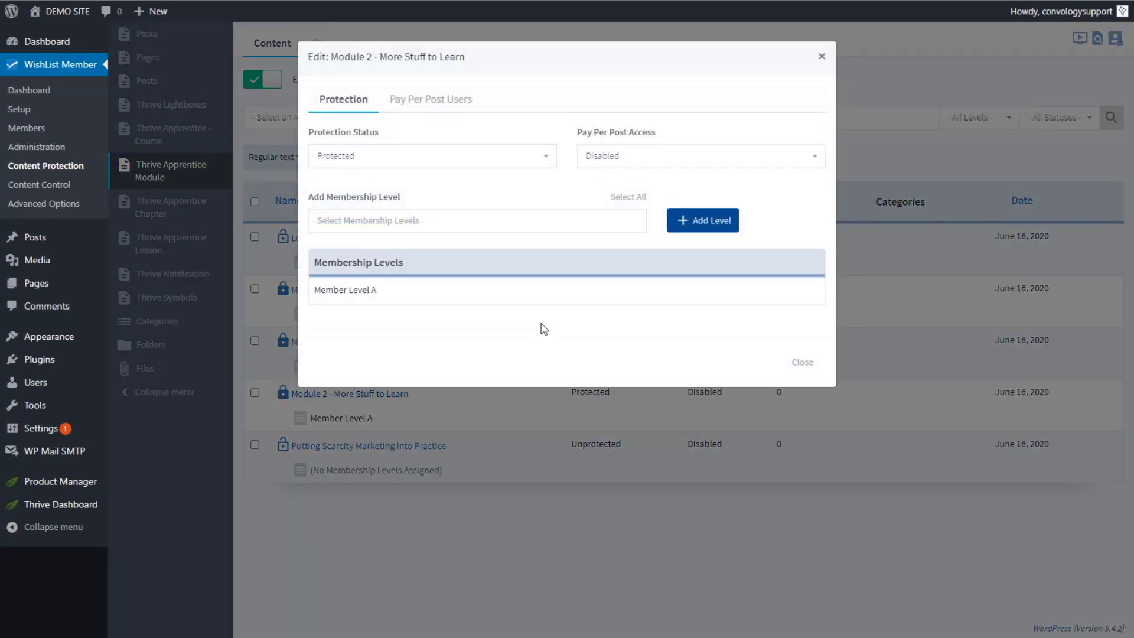
pyautogui.click(402, 218)
pyautogui.click(418, 296)
pyautogui.click(692, 229)
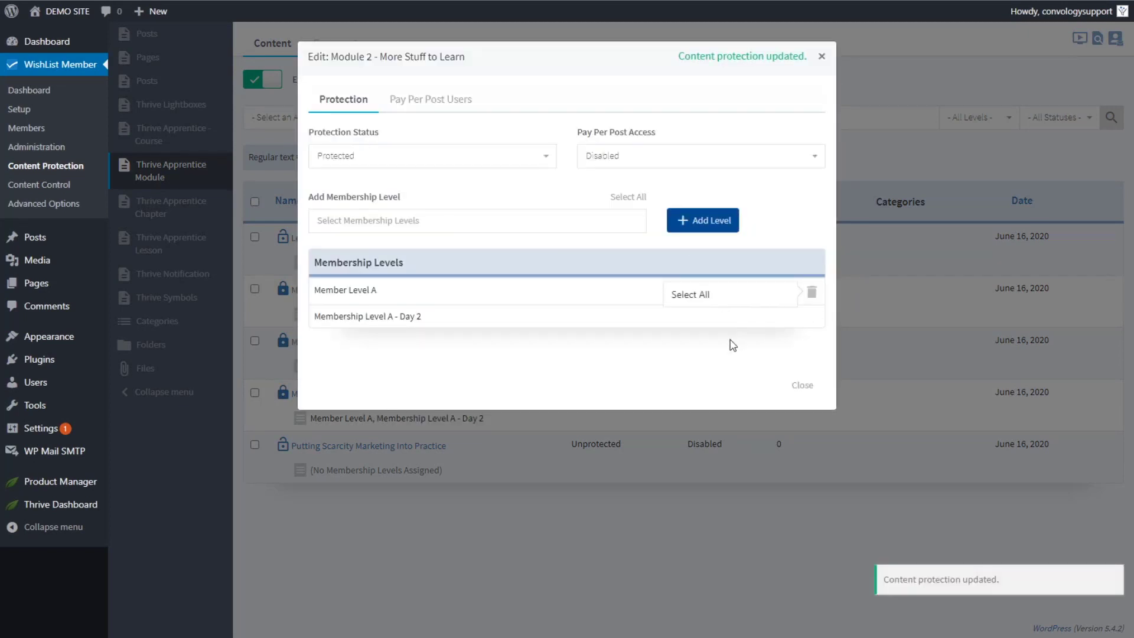
pyautogui.click(802, 385)
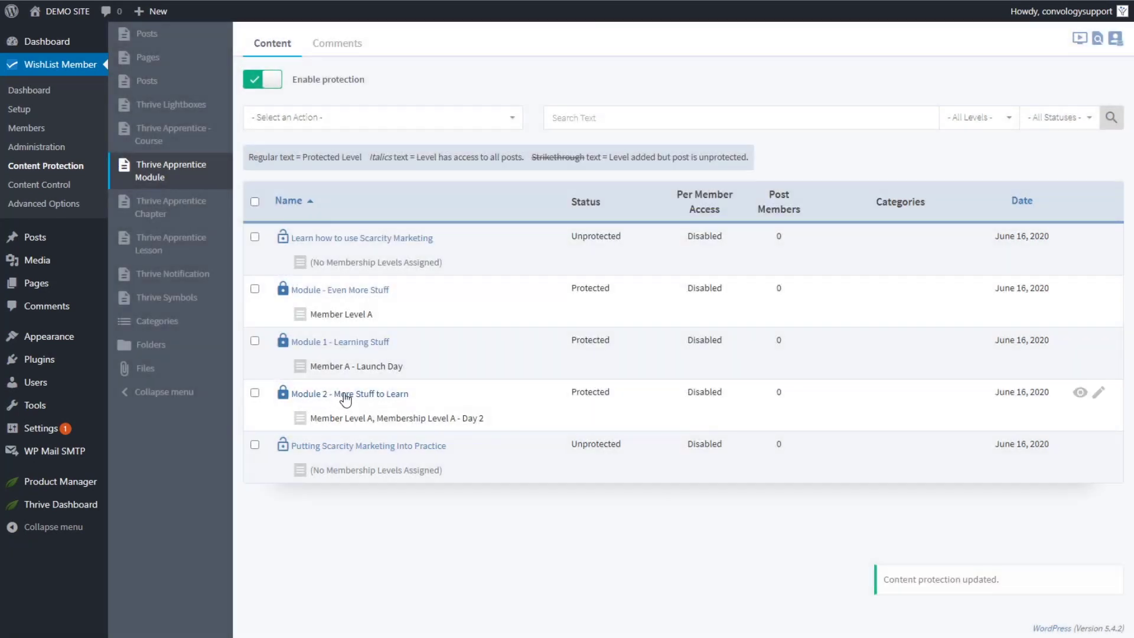
# - Remove Member Level A from the membership levels of Module 2 - More Stuff to Learn
pyautogui.click(346, 396)
pyautogui.click(811, 293)
pyautogui.click(734, 300)
pyautogui.click(802, 385)
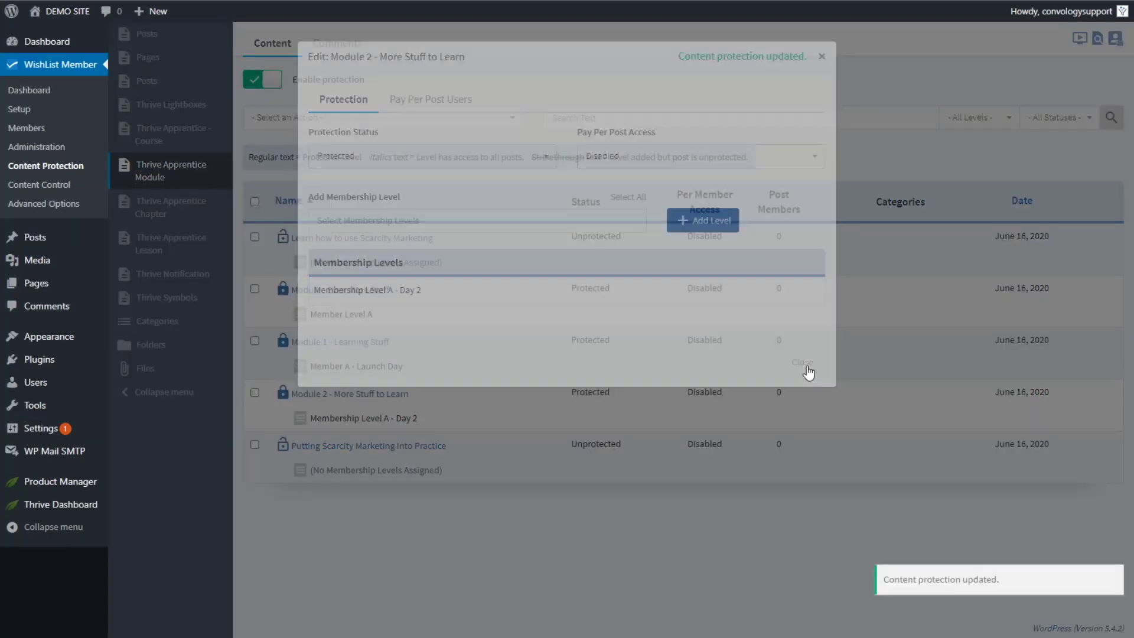
# - Replace Member Level A with Membership Level A - Day 3 as the protecting level of Module - Even More Stuff
pyautogui.click(325, 291)
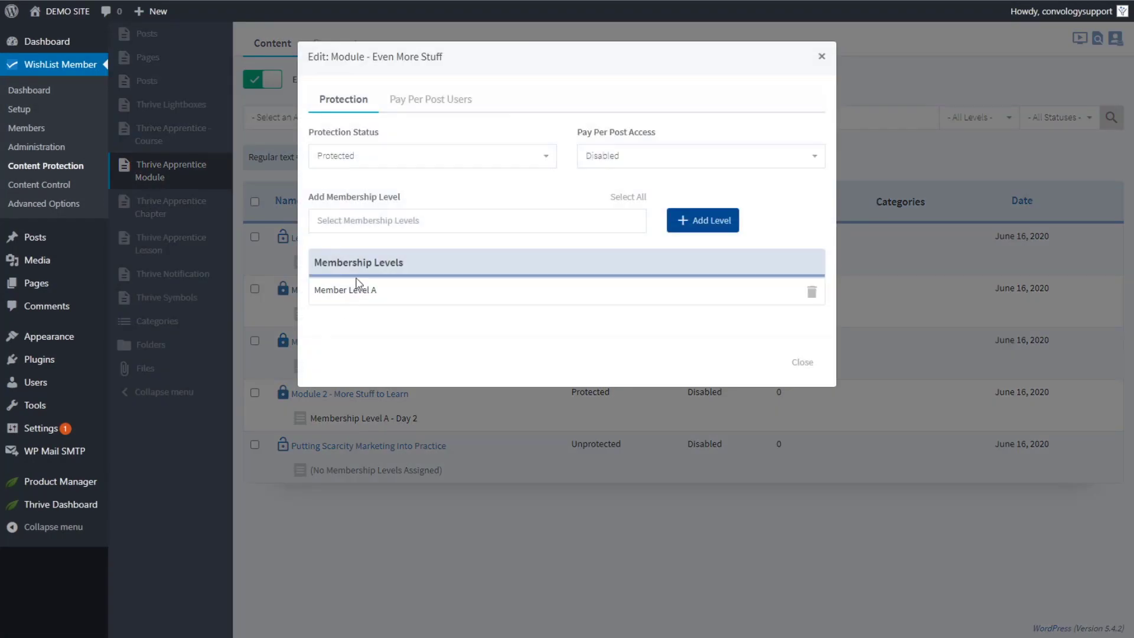
pyautogui.click(417, 220)
pyautogui.click(718, 269)
pyautogui.click(811, 293)
pyautogui.click(735, 285)
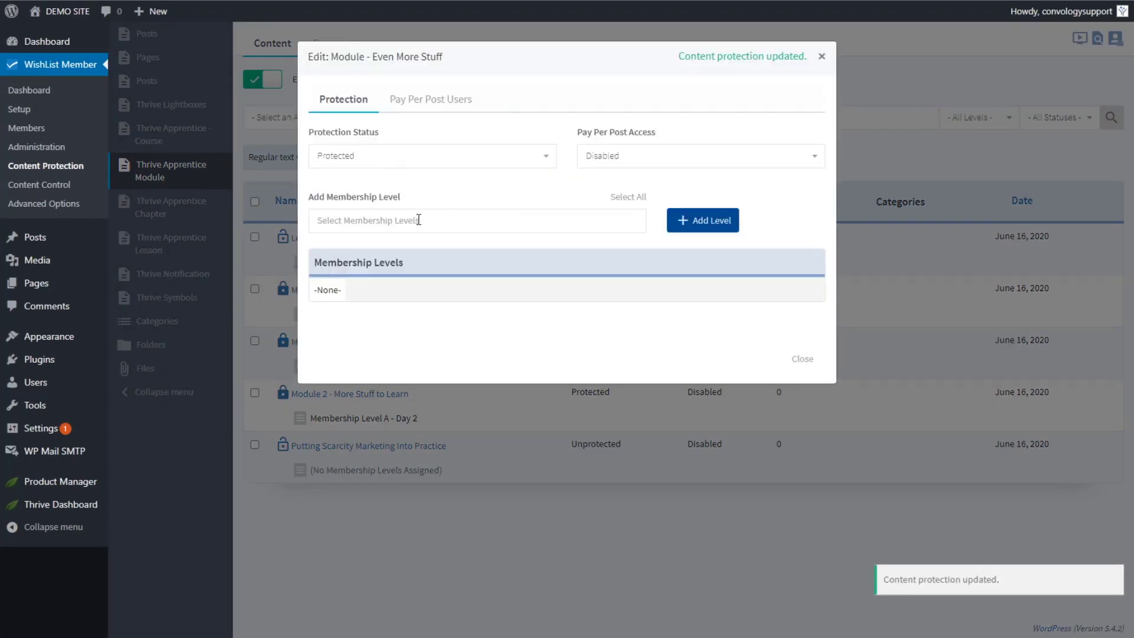
pyautogui.click(418, 220)
pyautogui.click(420, 319)
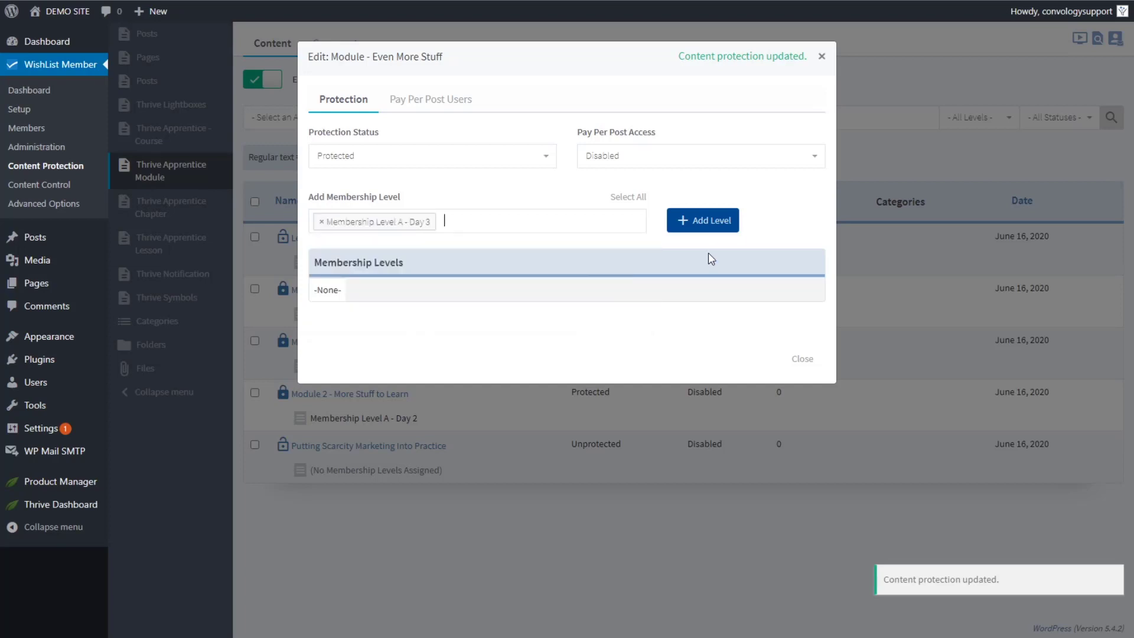
pyautogui.click(701, 224)
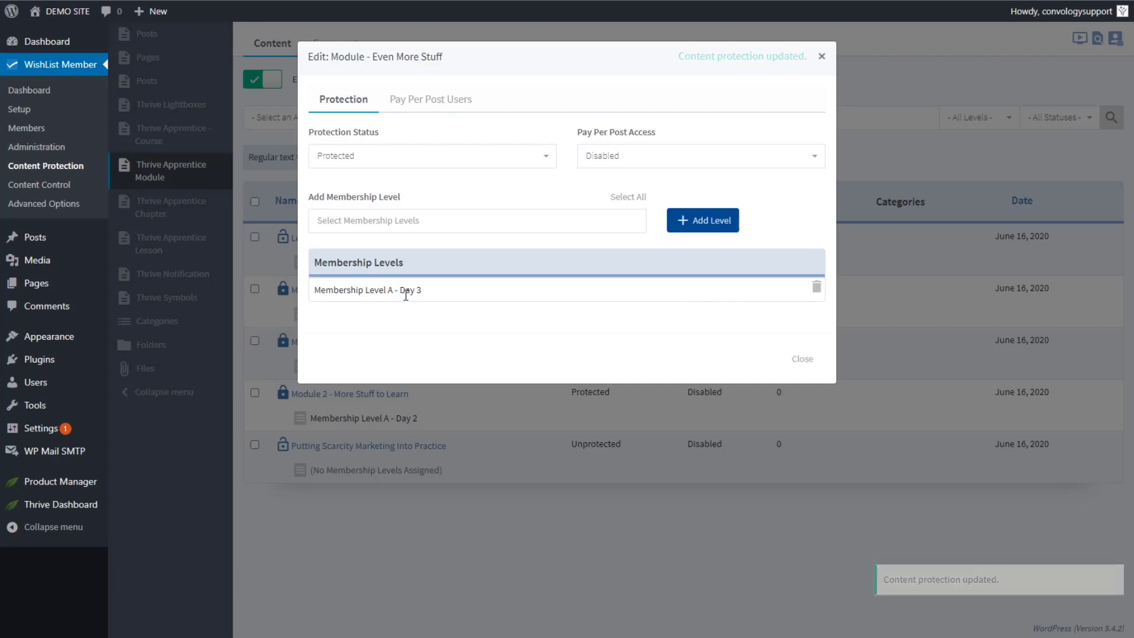
pyautogui.click(832, 384)
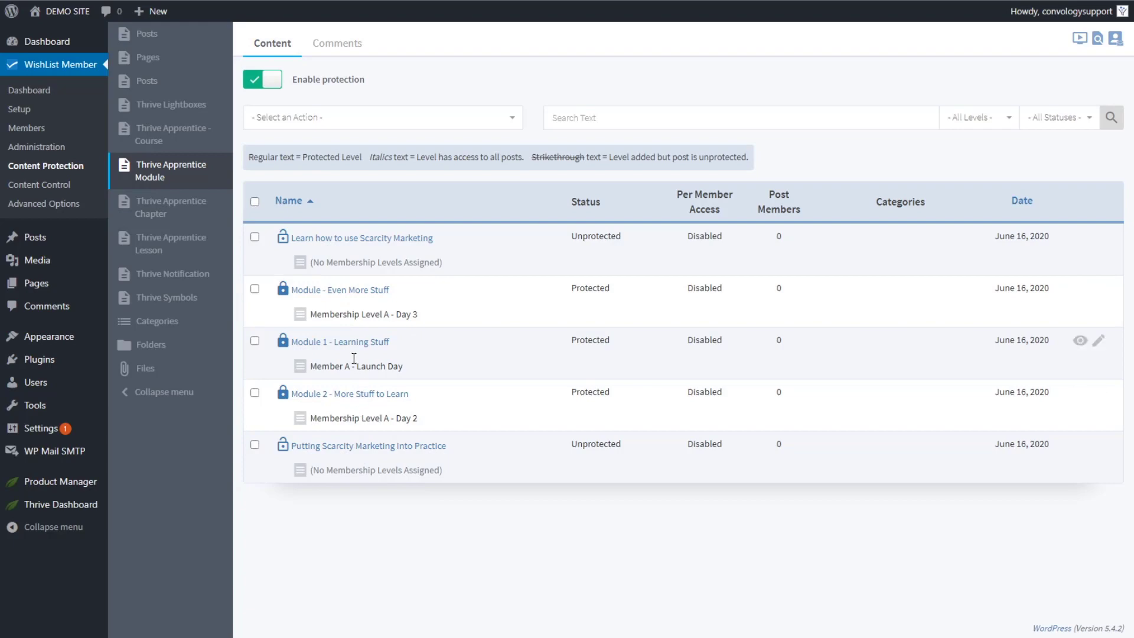
# - Give Membership Level A - Day 3 access to Module 2 - More Stuff to Learn as well
pyautogui.click(338, 400)
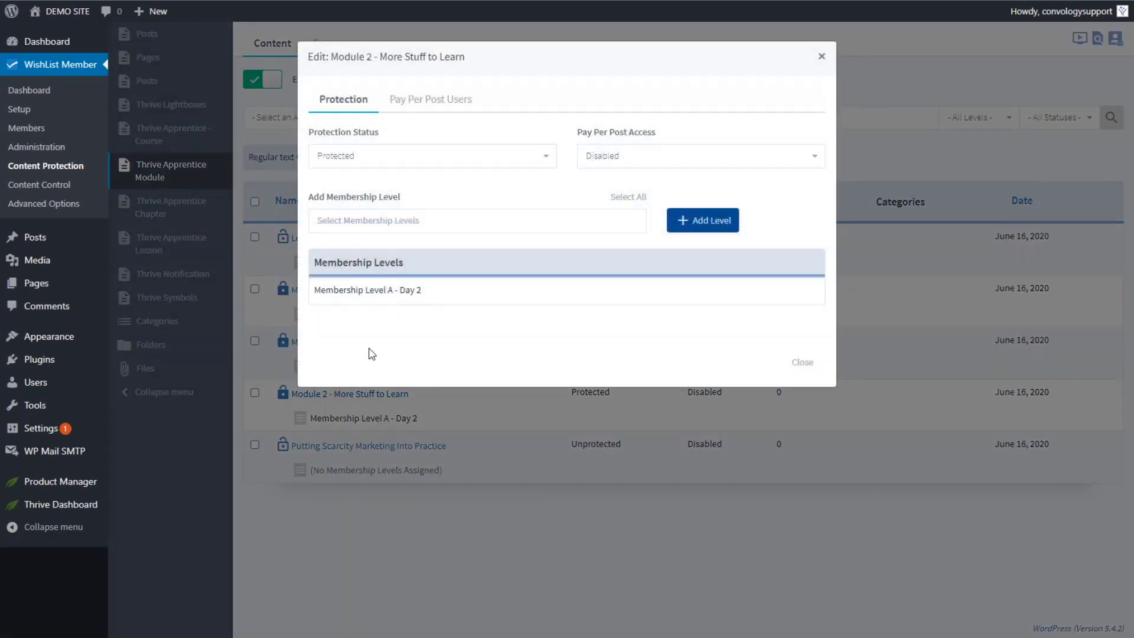
pyautogui.click(439, 227)
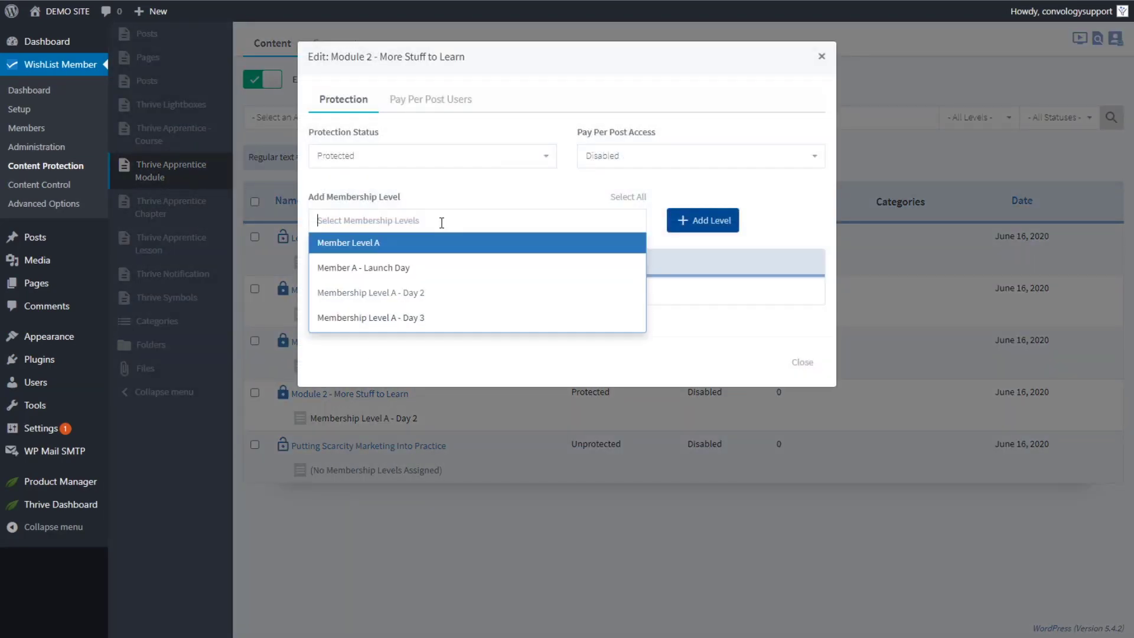
pyautogui.click(406, 319)
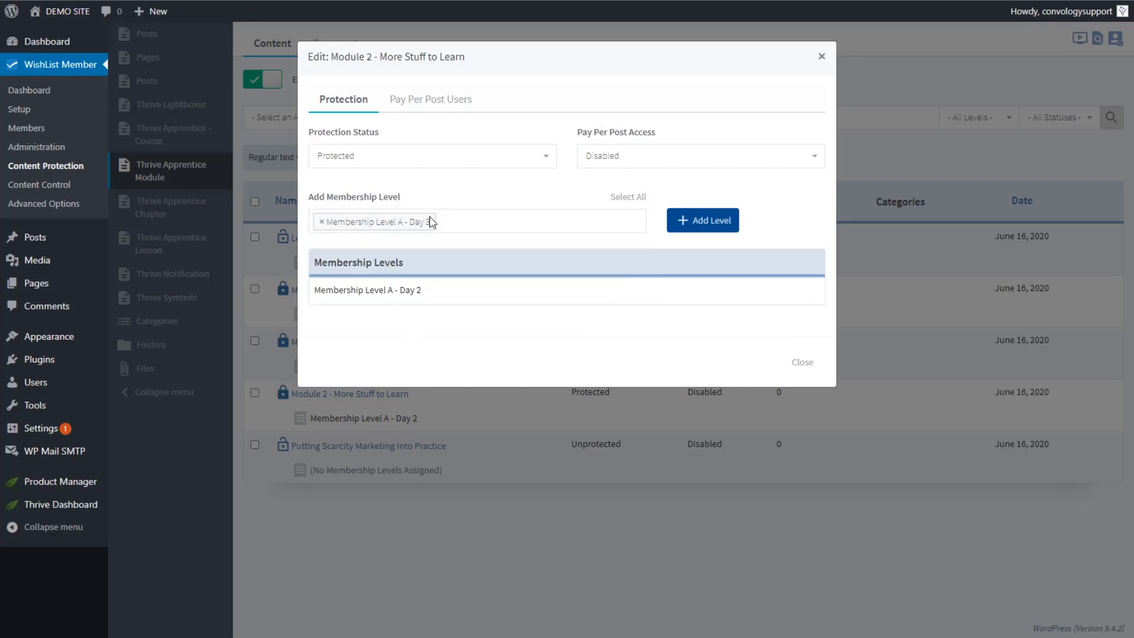
pyautogui.click(703, 229)
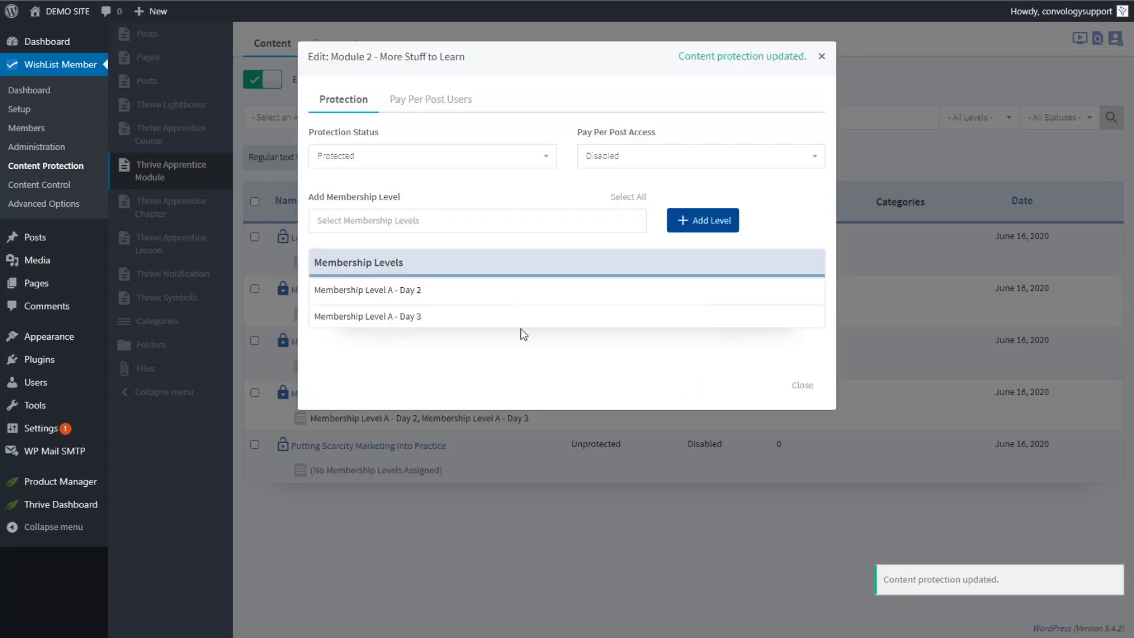
pyautogui.click(817, 396)
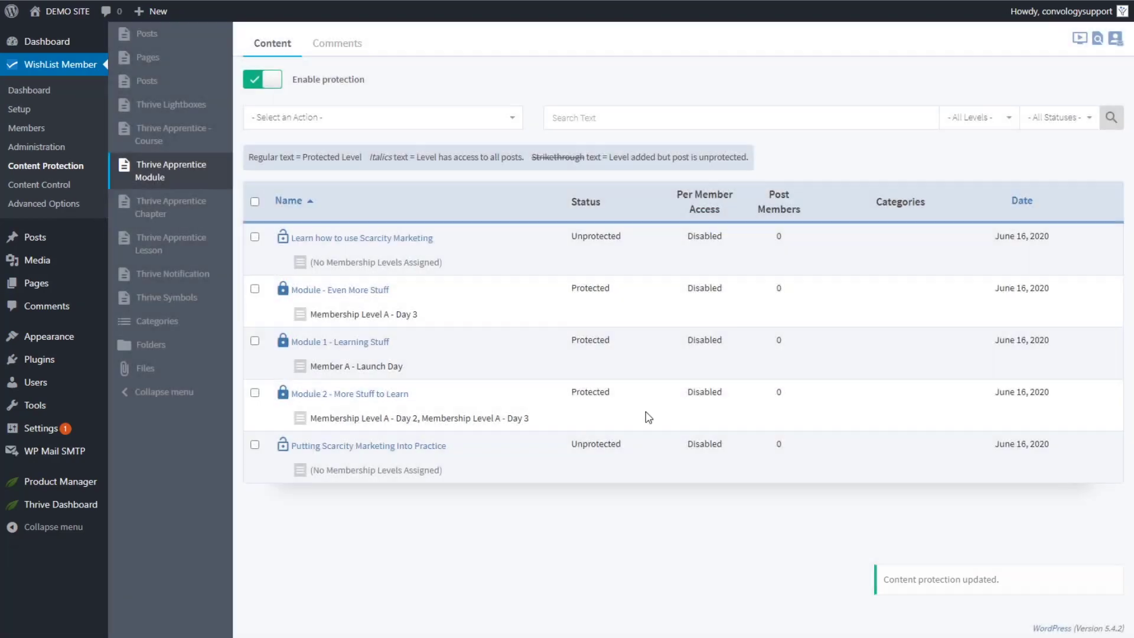
# - Add Membership Level A - Day 2 and Membership Level A - Day 3 to the levels of Module 1 - Learning Stuff
pyautogui.click(357, 342)
pyautogui.click(433, 217)
pyautogui.click(410, 289)
pyautogui.click(483, 221)
pyautogui.click(469, 322)
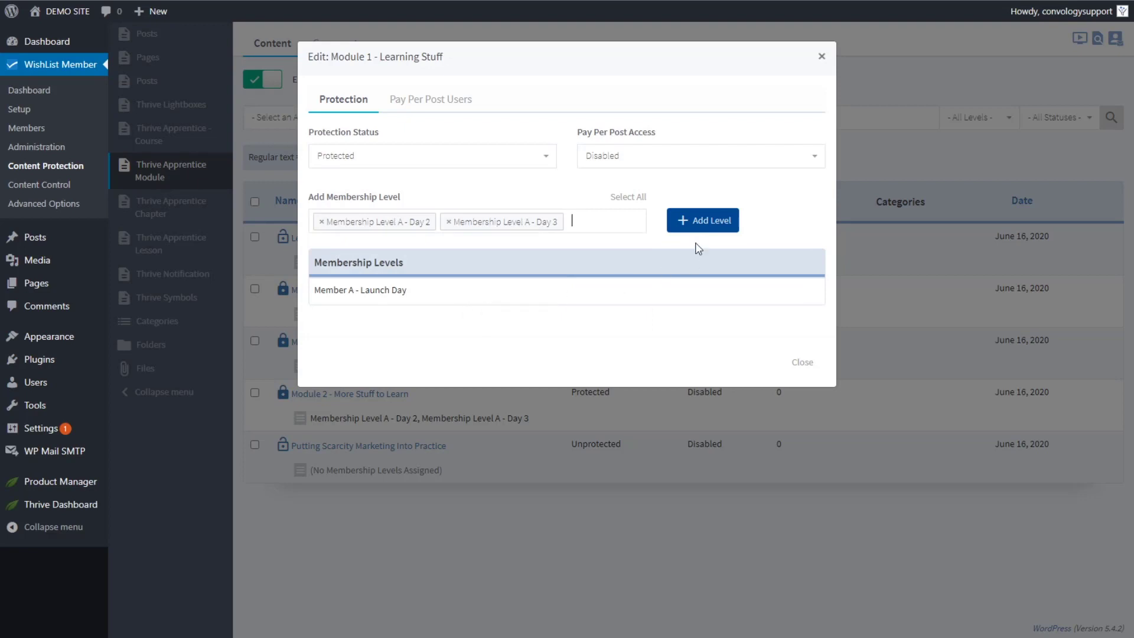
pyautogui.click(694, 221)
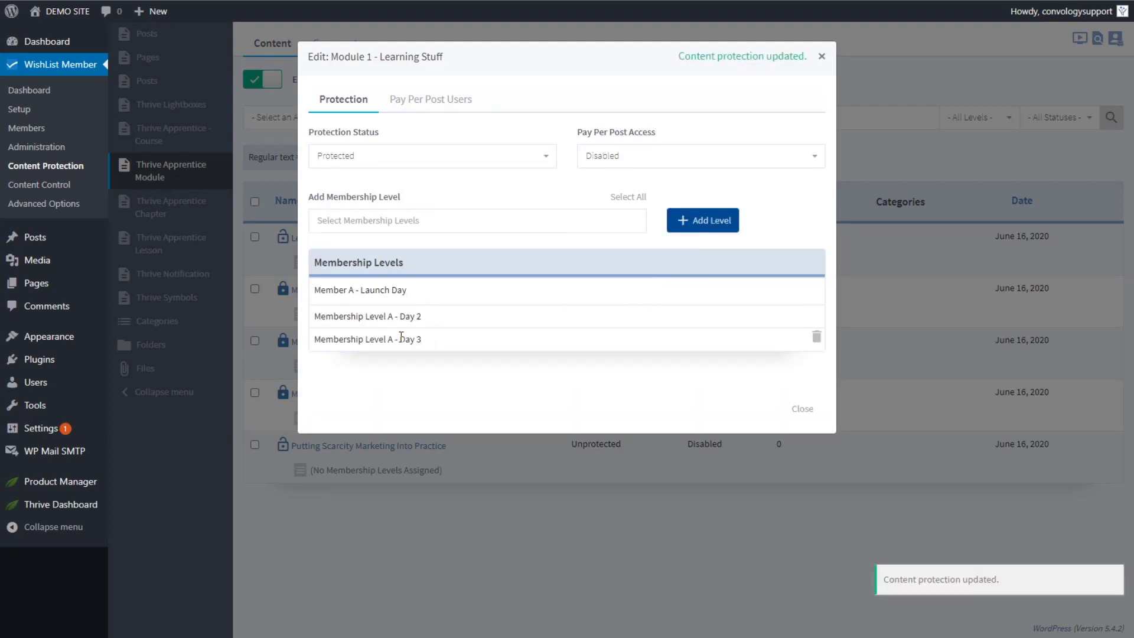
pyautogui.click(799, 410)
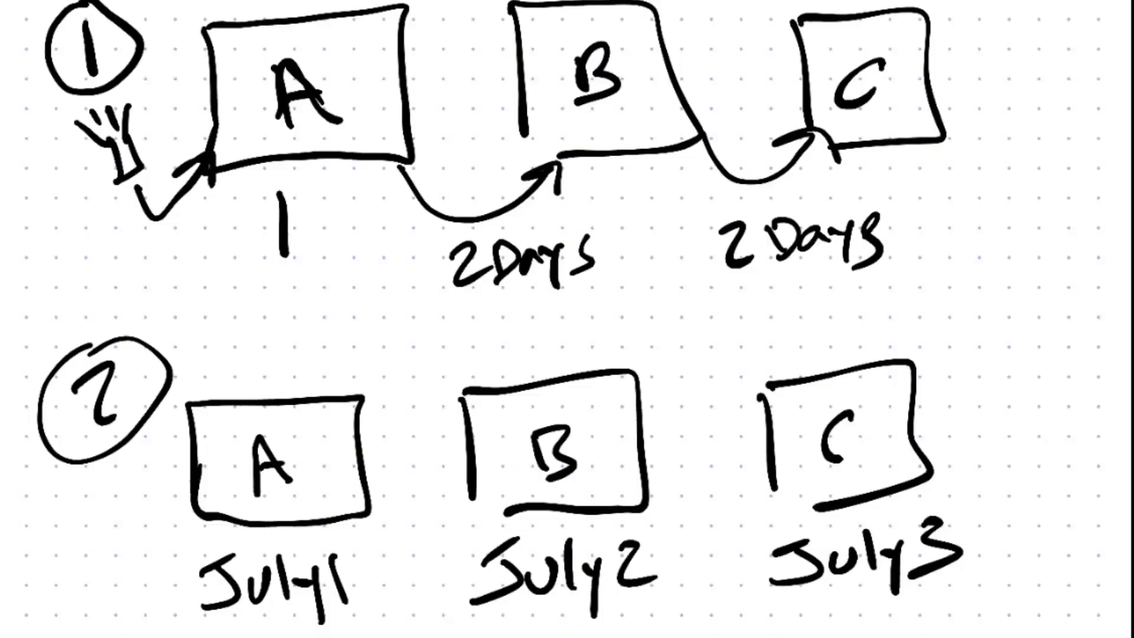